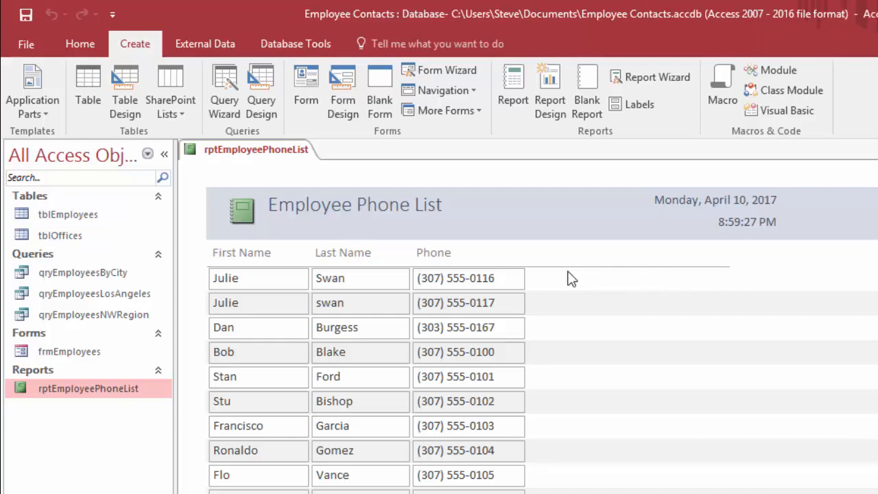
# Switch rptEmployeePhoneList to Design View and delete the empty header and detail placeholder cells beside the Phone column
pyautogui.rightClick(227, 149)
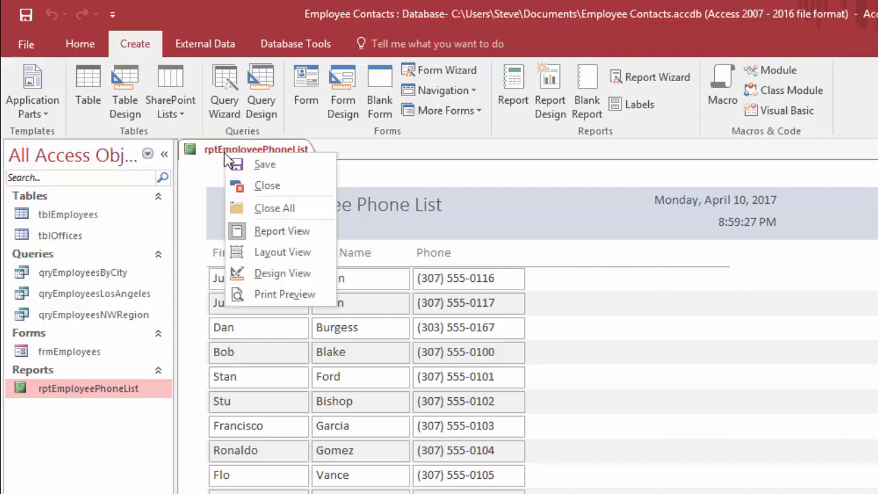
pyautogui.click(282, 273)
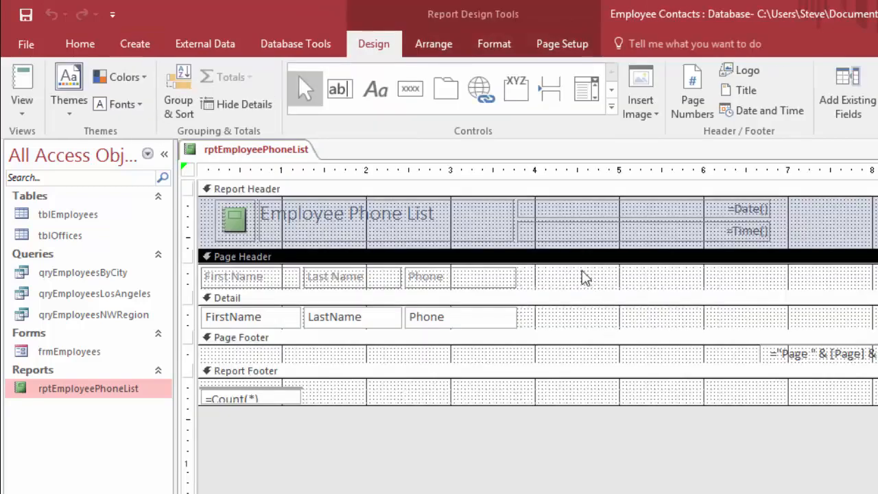
pyautogui.click(573, 287)
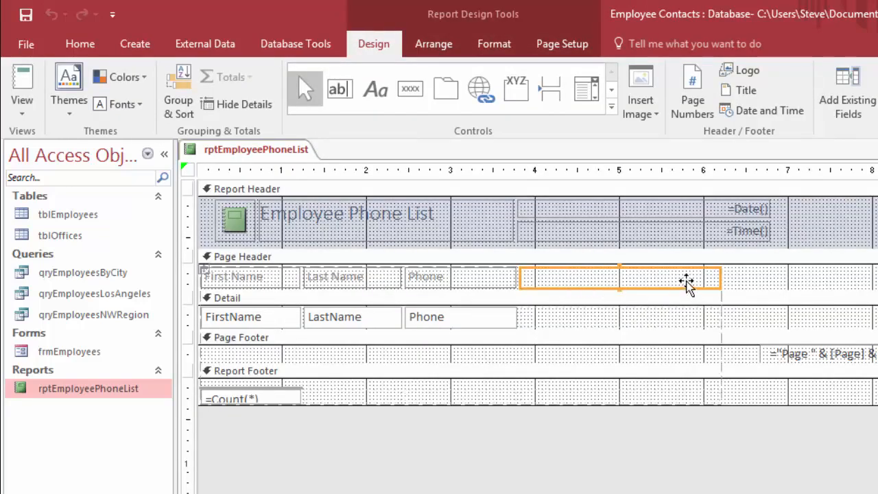
pyautogui.keyDown('ctrl'); pyautogui.click(604, 319); pyautogui.keyUp('ctrl')
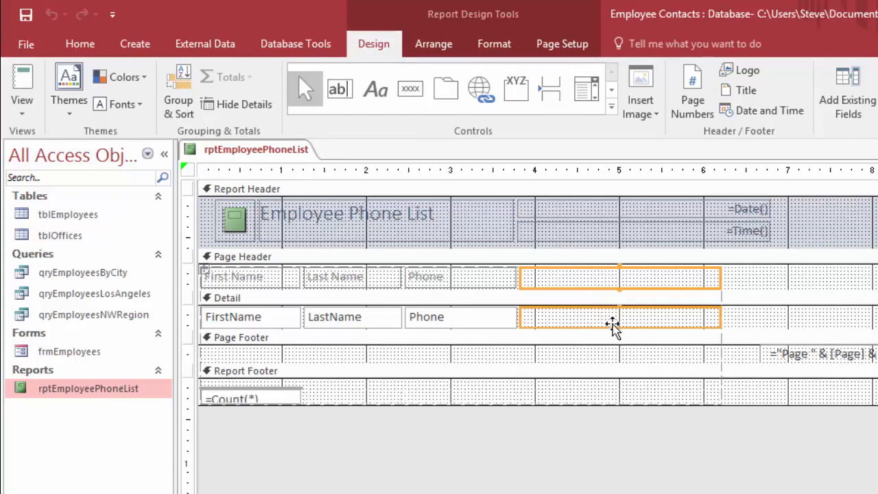
pyautogui.press('Delete')
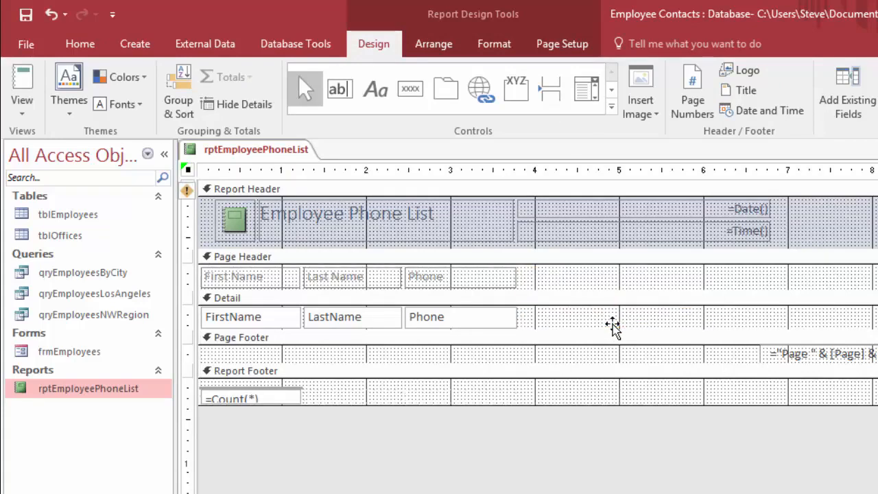
# Check rptEmployeePhoneList in Report View and close the report
pyautogui.rightClick(258, 156)
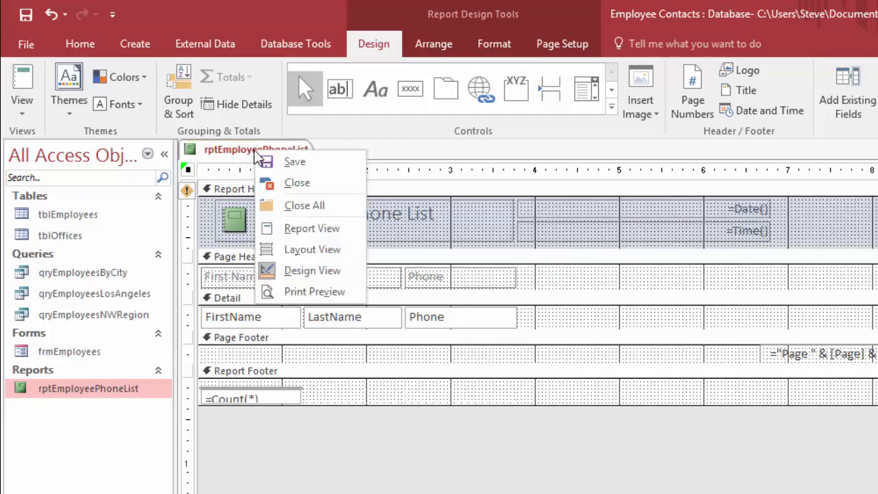
pyautogui.click(315, 235)
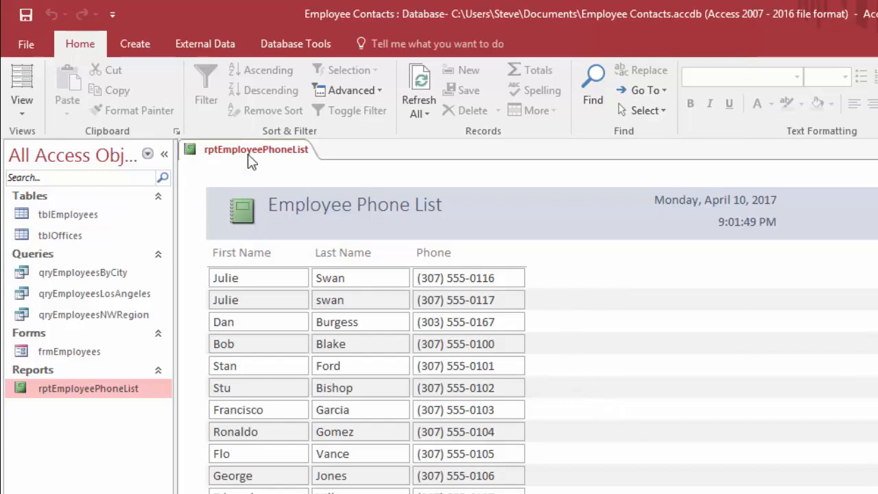
pyautogui.rightClick(245, 152)
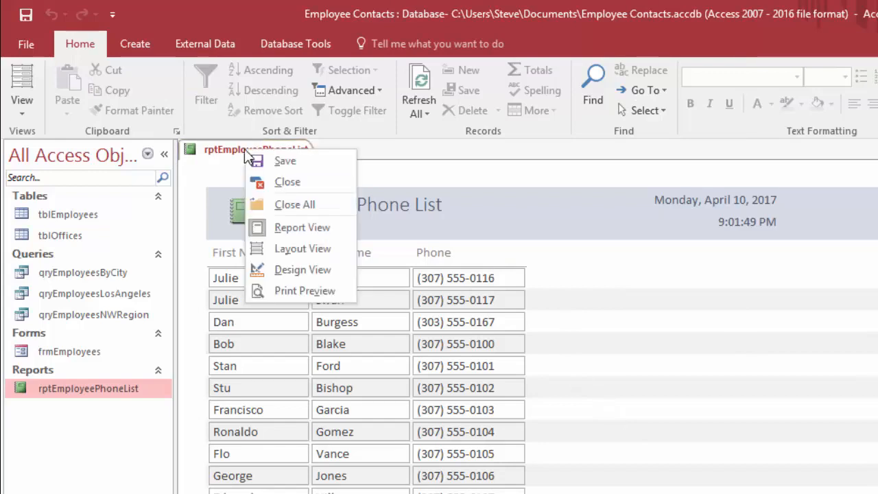
pyautogui.click(300, 184)
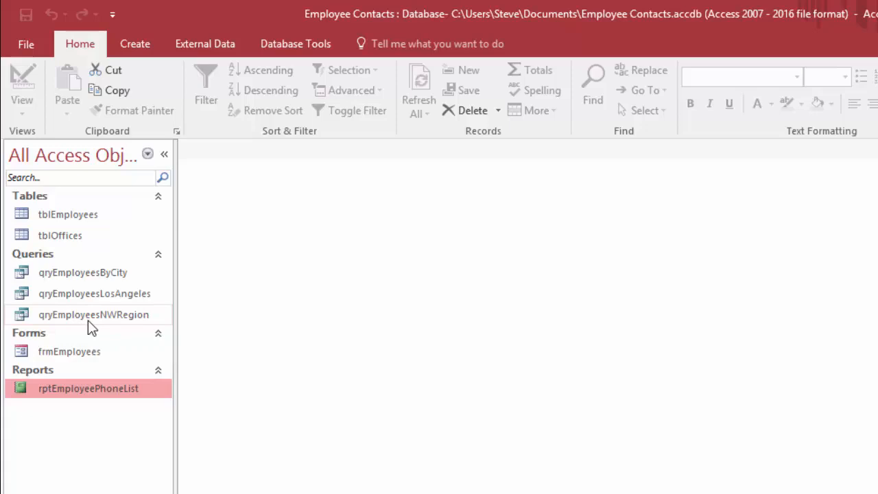
# Open the frmEmployees form and set the first employee record's office to Seattle
pyautogui.doubleClick(72, 357)
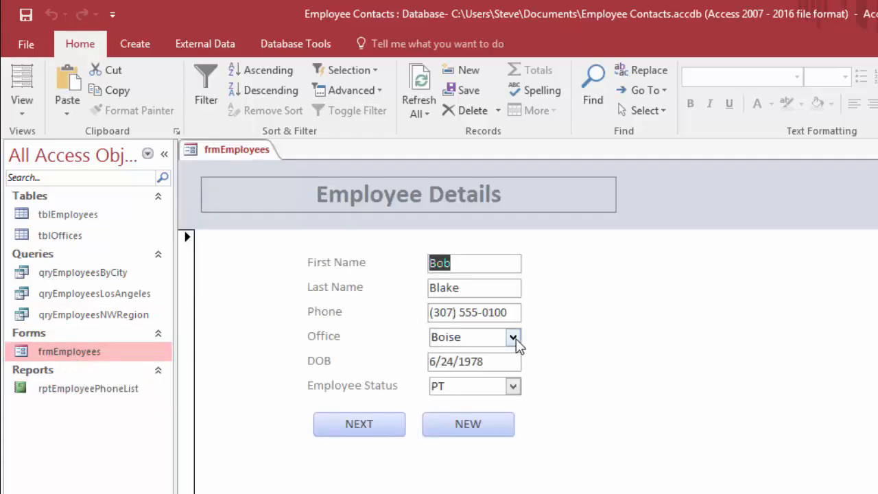
pyautogui.click(513, 338)
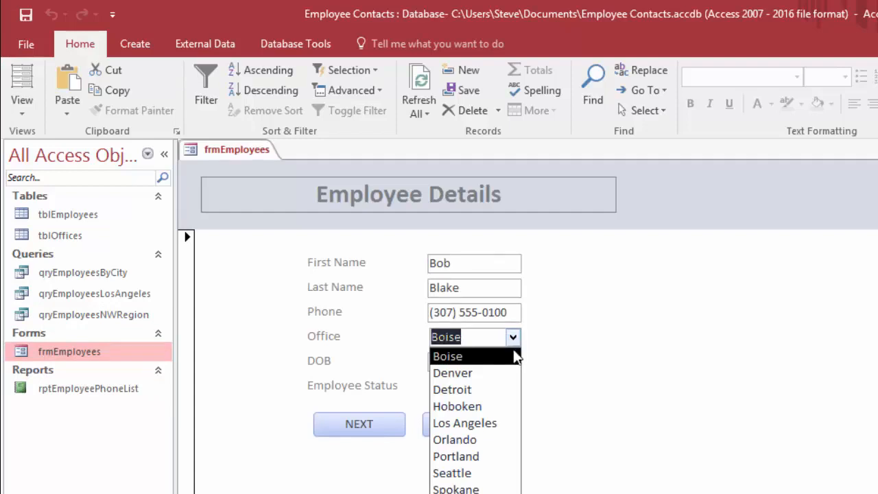
pyautogui.click(464, 474)
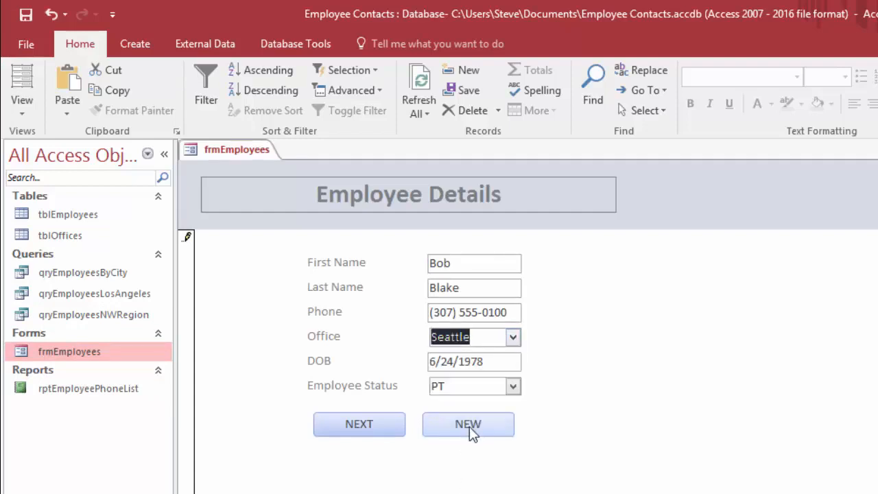
# Advance to the third employee record and set its office to Portland
pyautogui.click(377, 431)
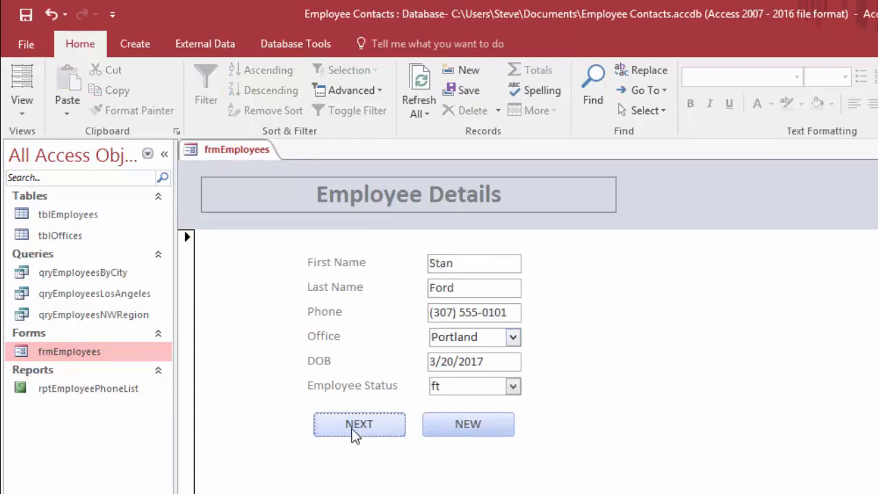
pyautogui.click(356, 432)
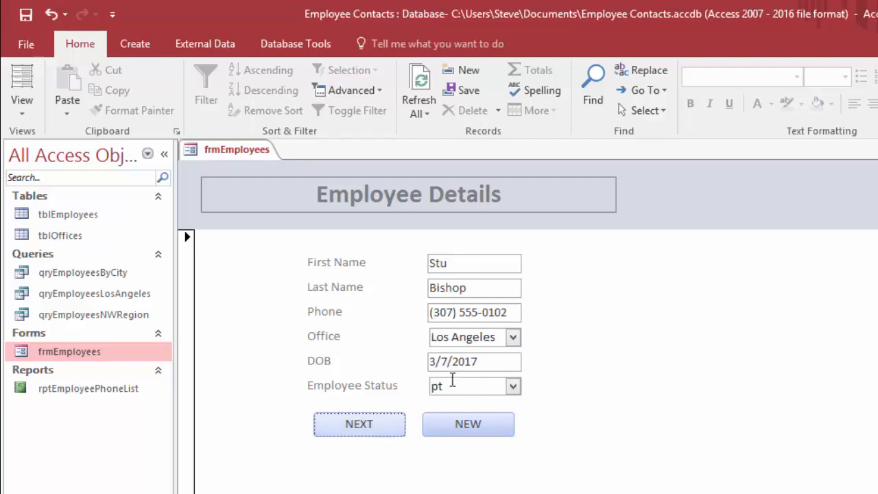
pyautogui.click(513, 337)
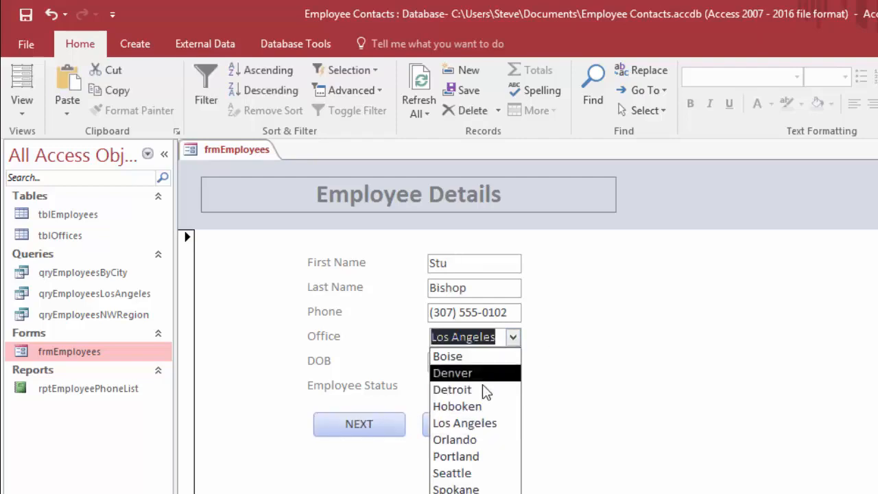
pyautogui.click(456, 459)
# Advance to the fifth employee record, set its office to Seattle, and close the frmEmployees form
pyautogui.click(356, 427)
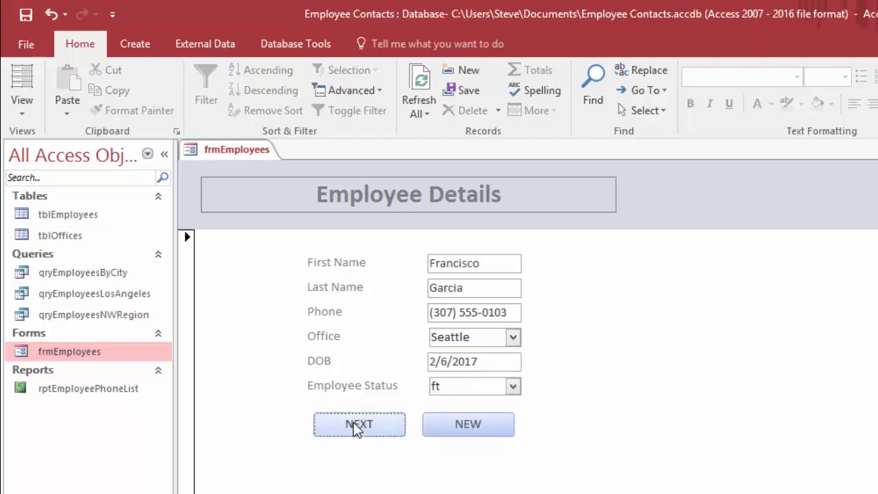
pyautogui.click(360, 426)
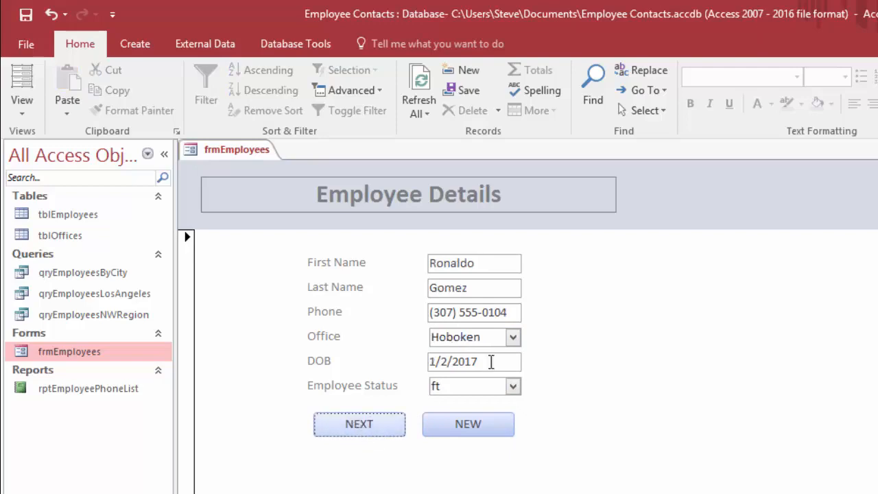
pyautogui.click(512, 337)
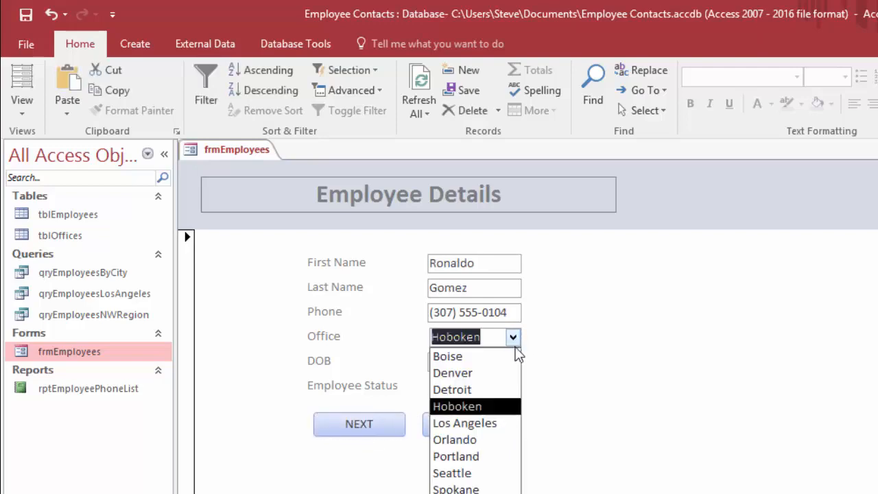
pyautogui.click(473, 474)
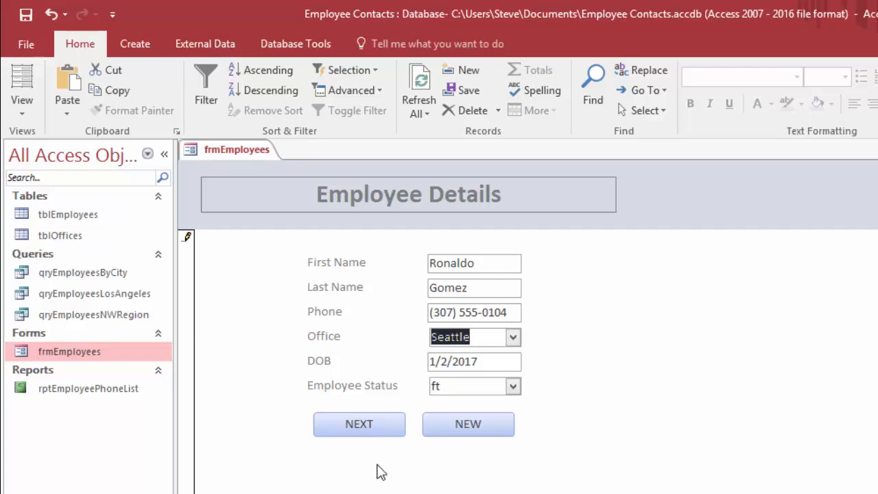
pyautogui.rightClick(229, 150)
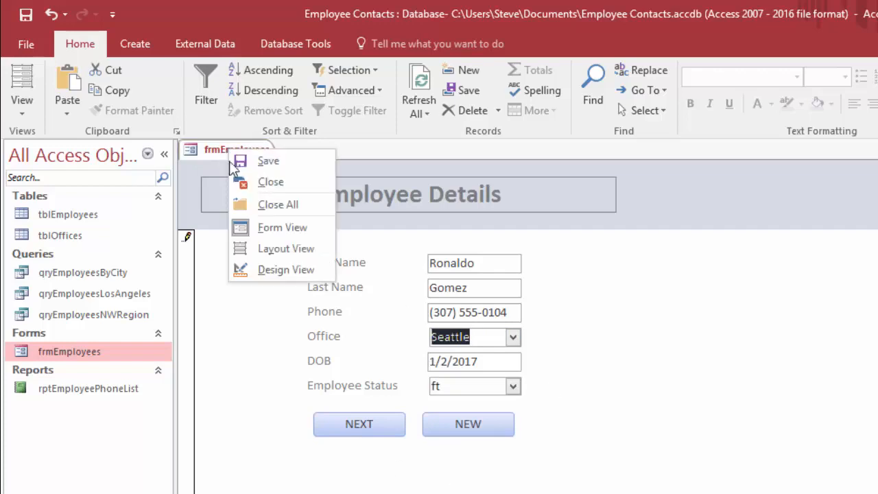
pyautogui.click(271, 183)
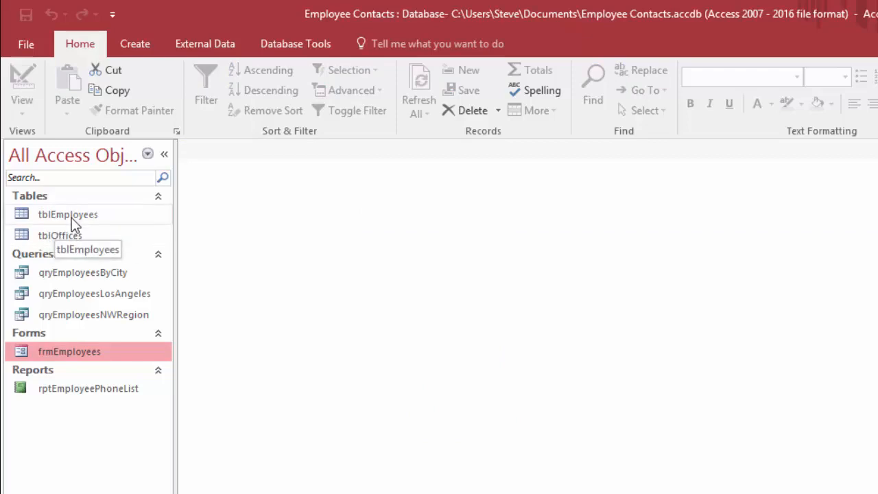
# Start the Report Wizard for a new report
pyautogui.click(81, 318)
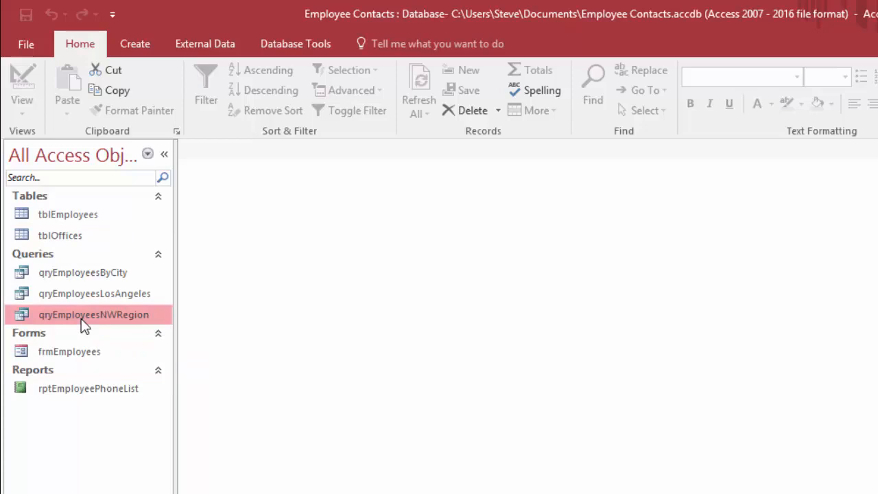
pyautogui.click(137, 49)
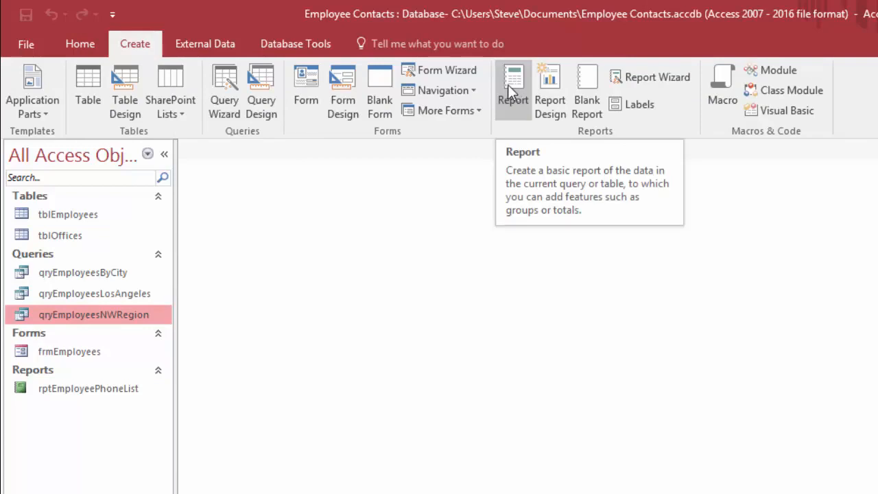
pyautogui.click(660, 75)
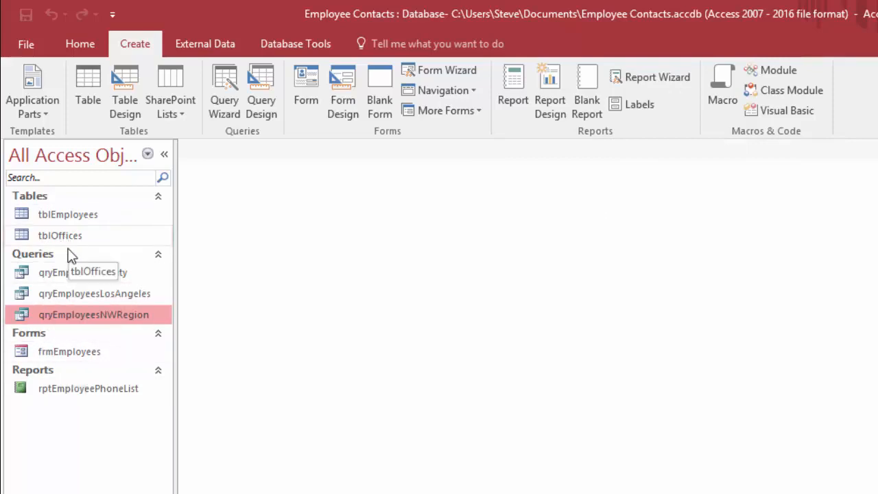
pyautogui.click(77, 394)
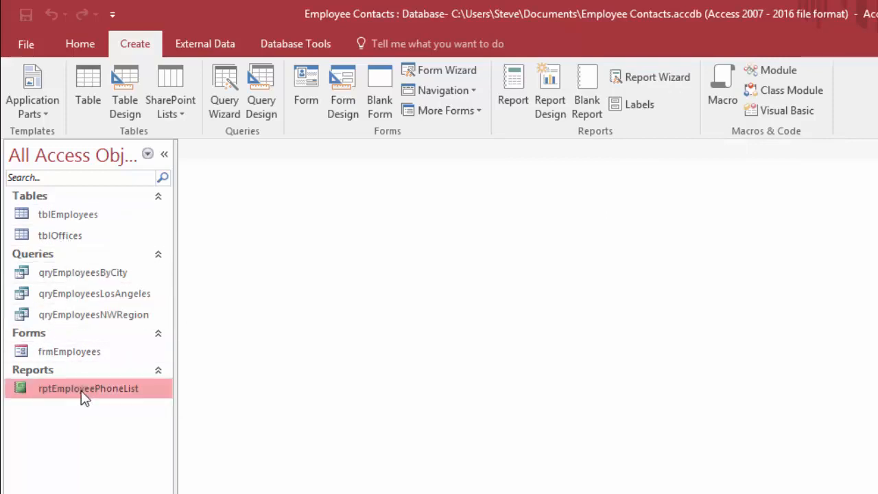
pyautogui.click(652, 78)
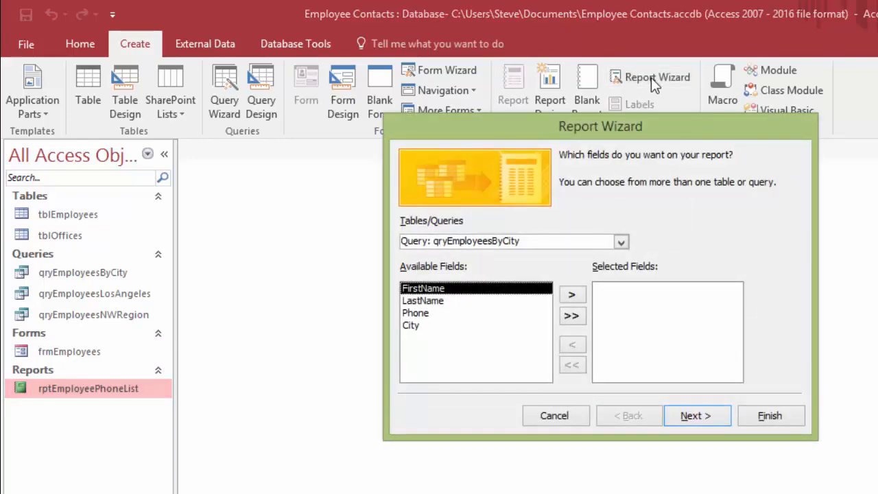
pyautogui.moveTo(656, 124); pyautogui.dragTo(569, 170)
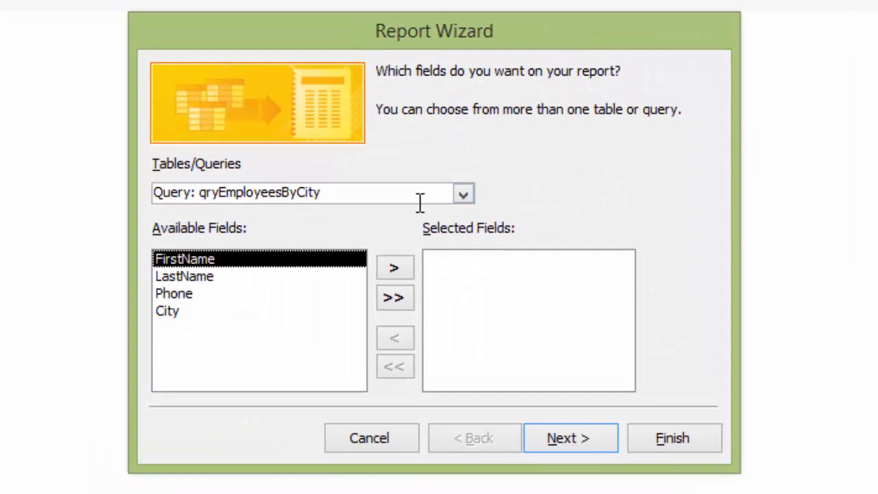
# Base the report on qryEmployeesNWRegion, include all its available fields, and continue to the data view choice
pyautogui.click(463, 195)
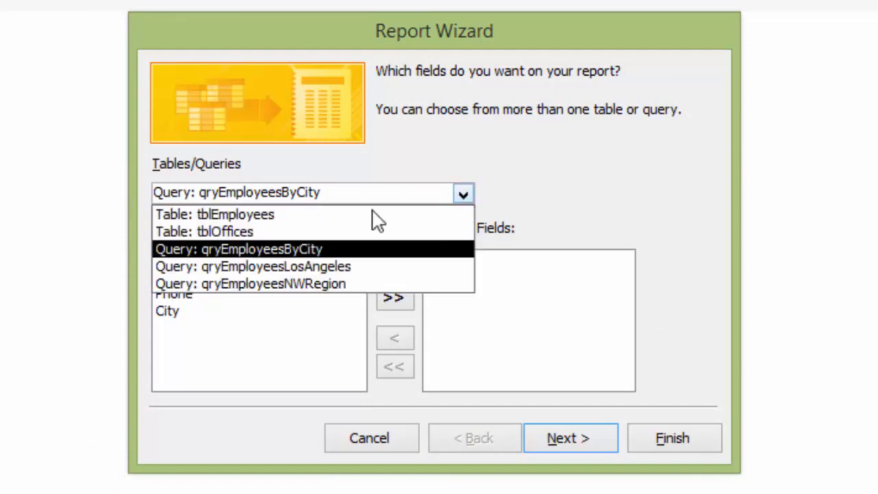
pyautogui.click(302, 288)
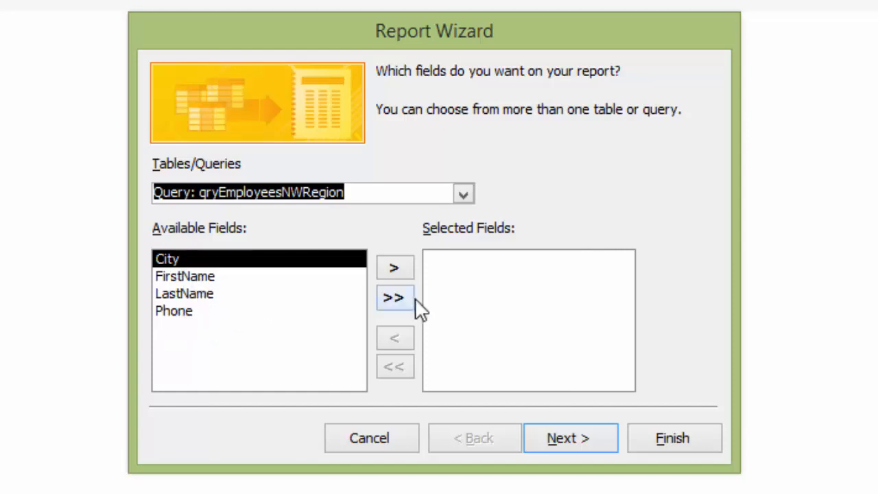
pyautogui.click(397, 299)
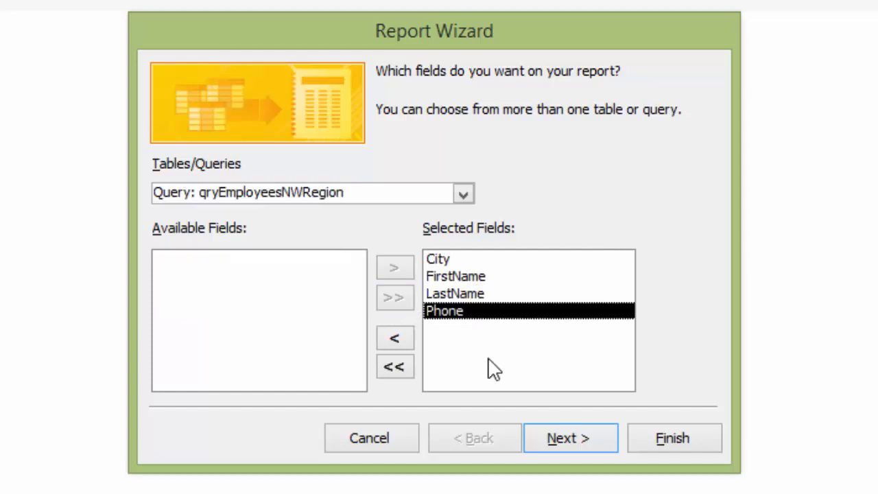
pyautogui.click(577, 440)
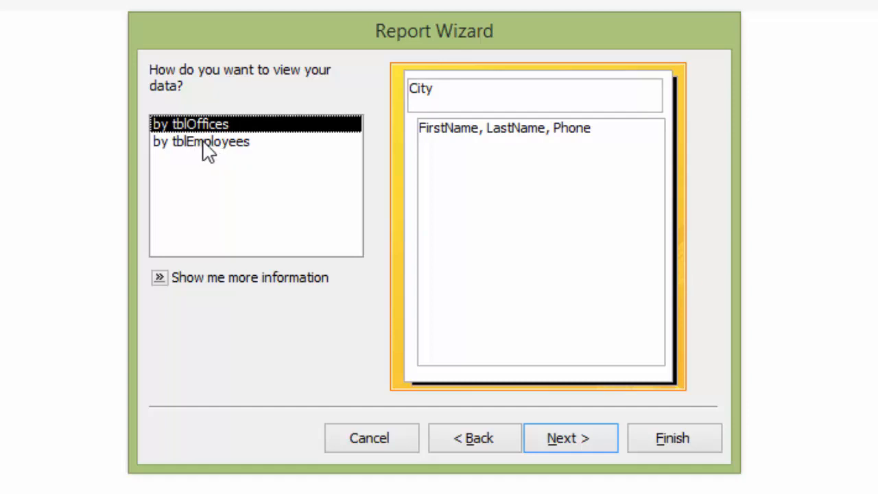
# Compare the tblEmployees and tblOffices data views, keep the view by tblOffices, and continue to the grouping levels
pyautogui.click(216, 144)
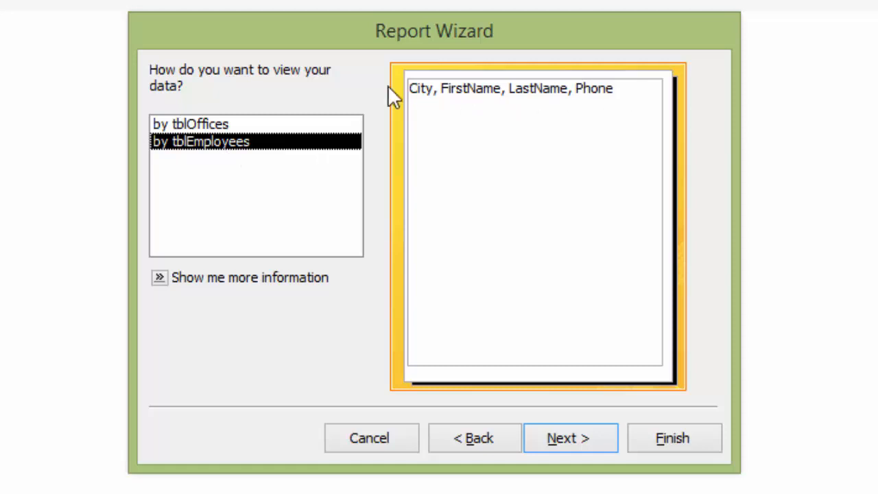
pyautogui.click(206, 125)
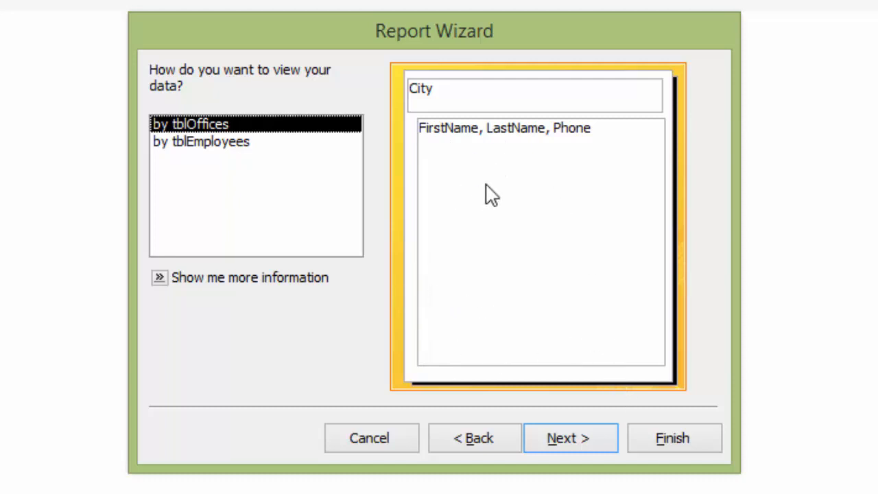
pyautogui.click(583, 441)
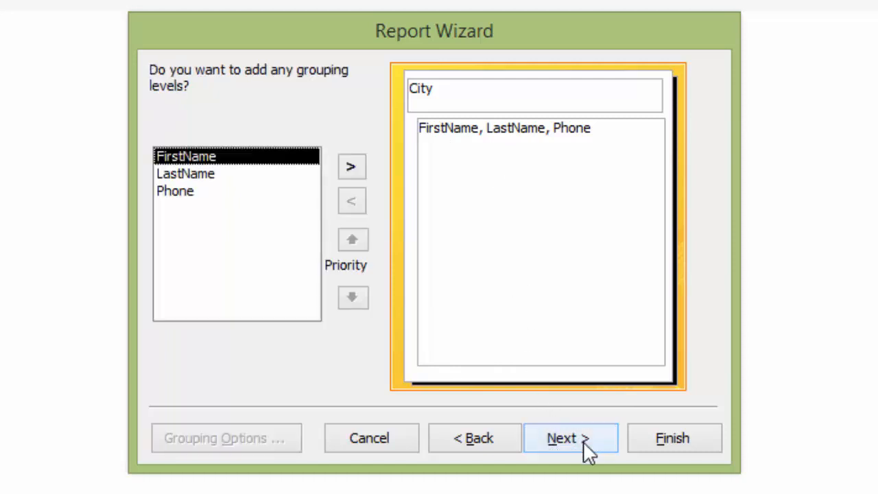
pyautogui.click(199, 177)
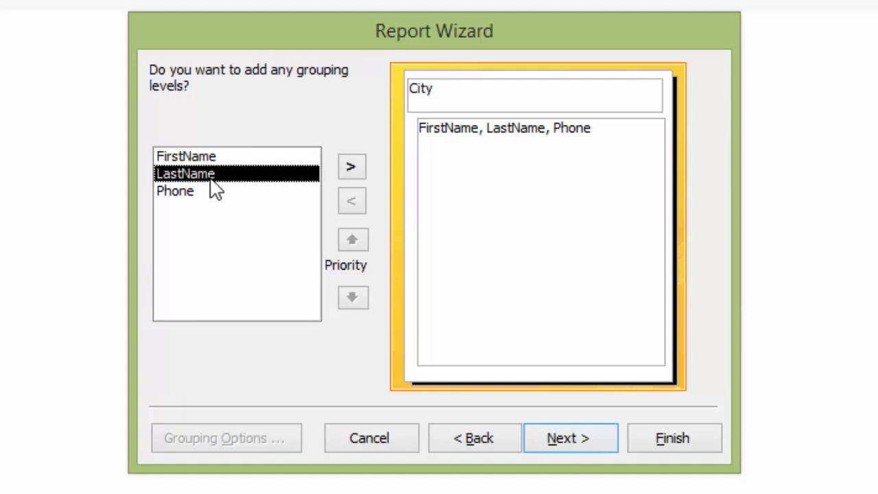
pyautogui.click(351, 169)
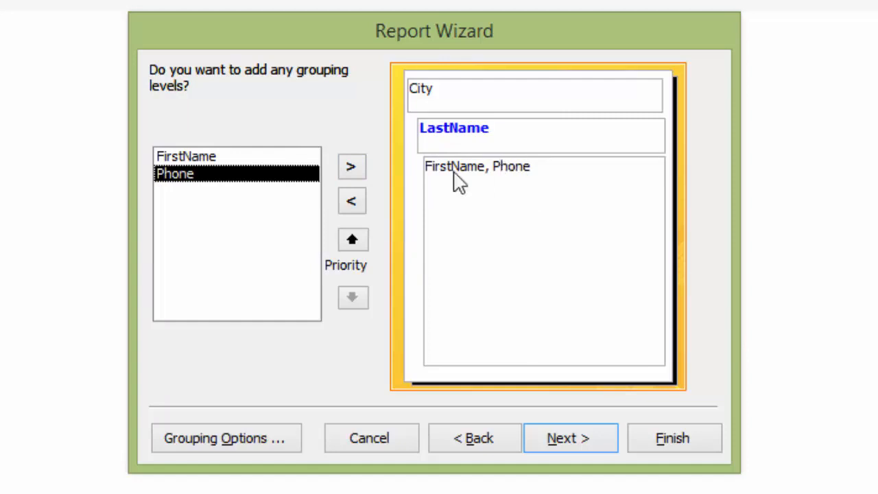
pyautogui.click(351, 206)
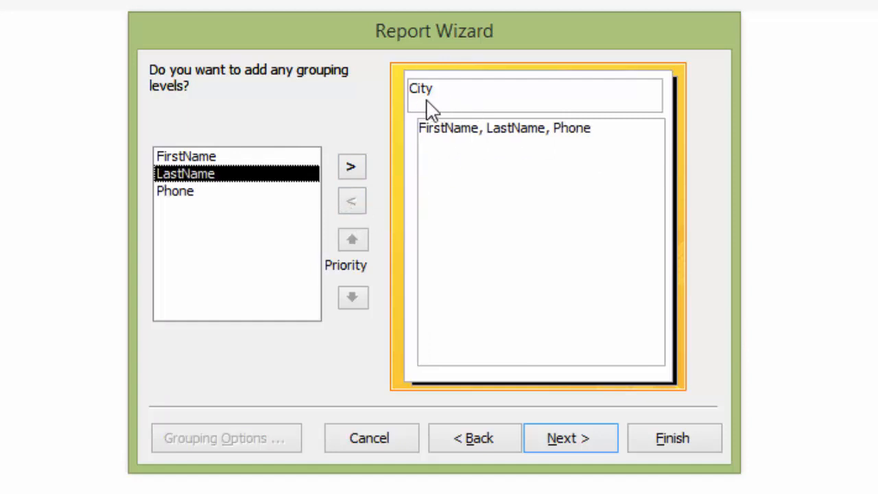
# Keep City as the only grouping level, sort the detail records by LastName ascending, and continue to the layout choice
pyautogui.click(589, 441)
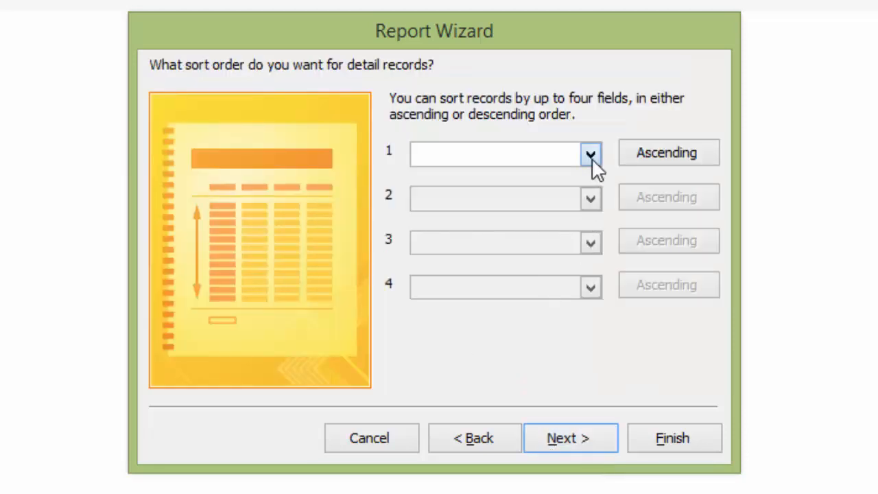
pyautogui.click(591, 158)
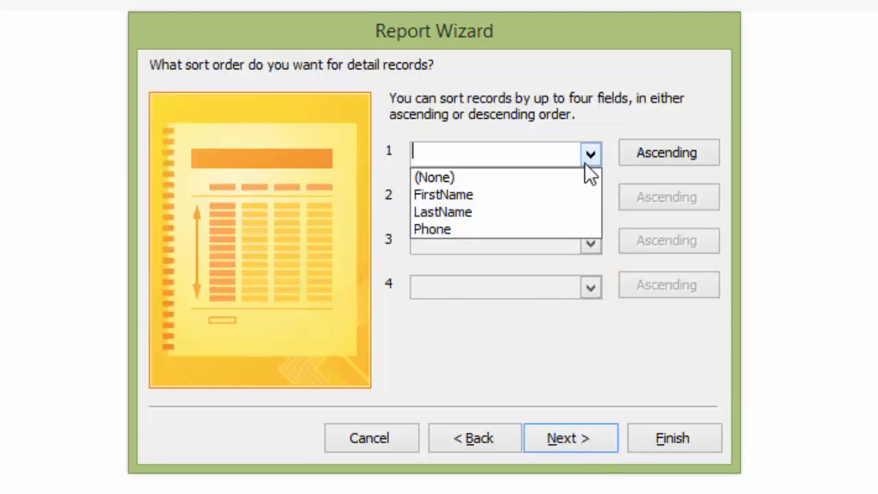
pyautogui.click(462, 213)
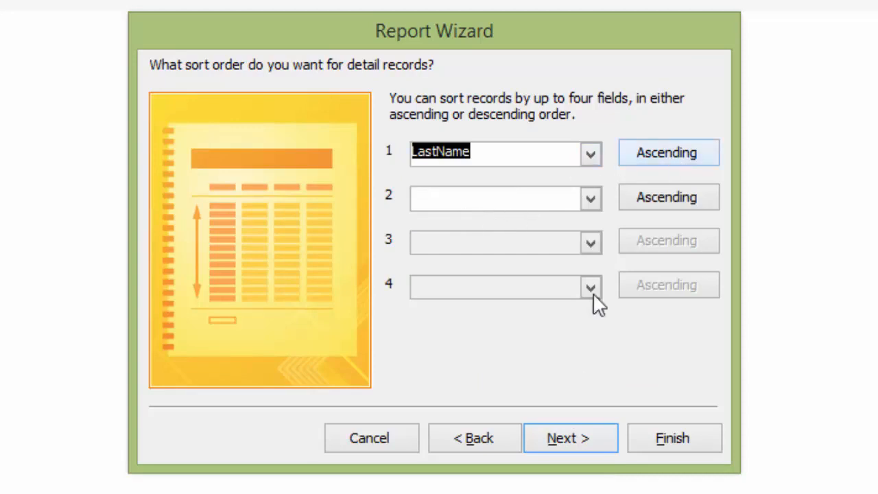
pyautogui.click(585, 440)
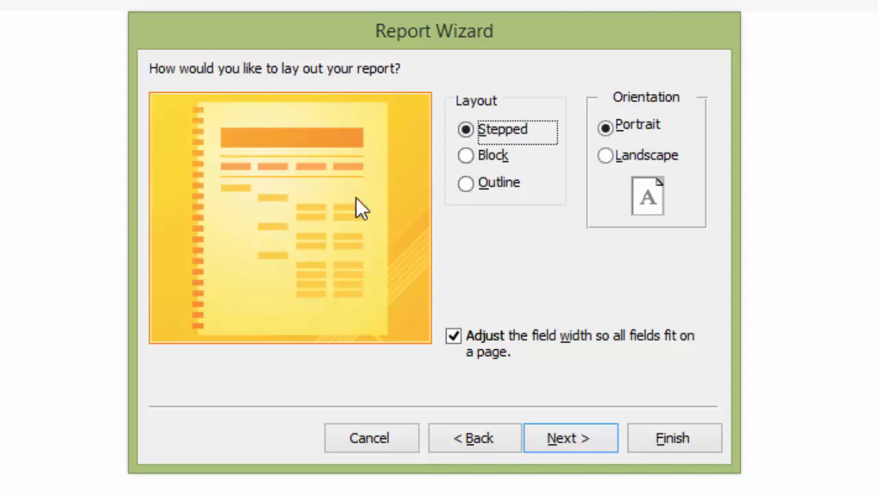
# Compare the Stepped, Block and Outline layouts, choose Block with portrait orientation, and continue to the report title
pyautogui.click(467, 156)
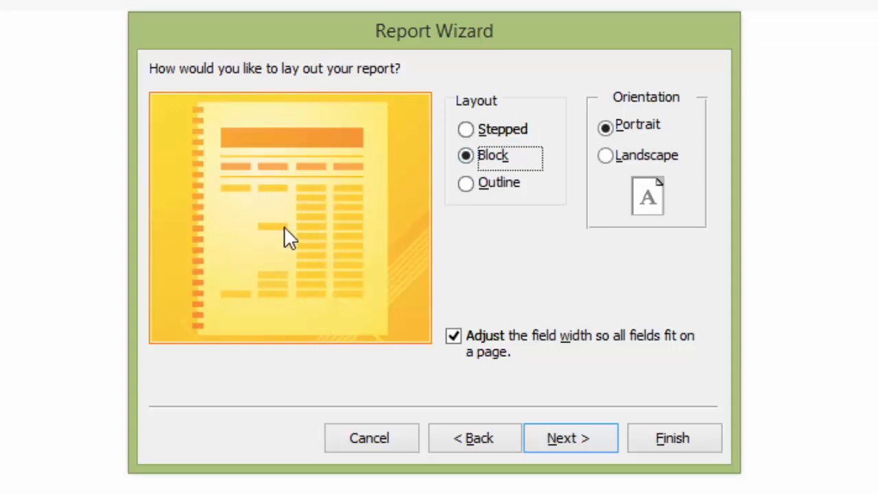
pyautogui.click(468, 185)
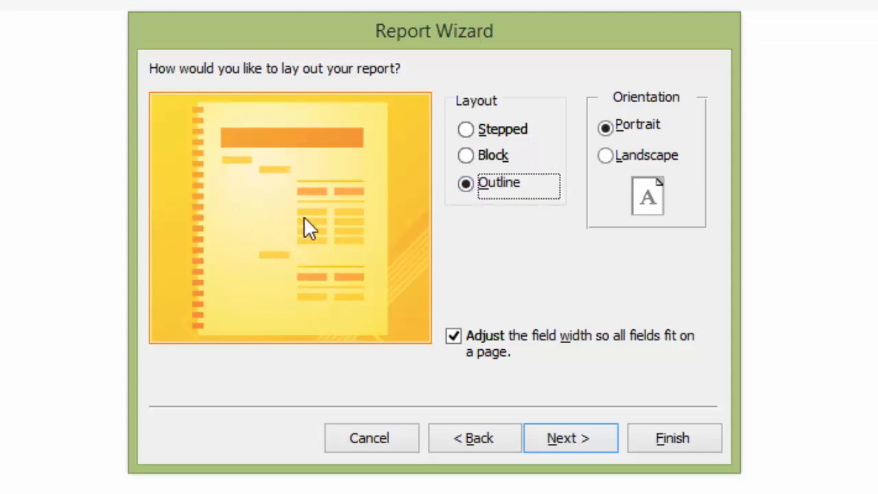
pyautogui.click(466, 130)
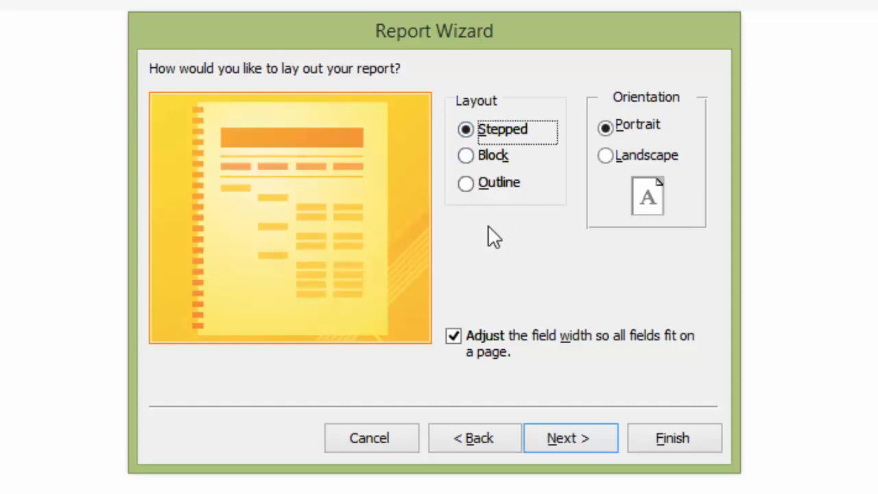
pyautogui.click(466, 159)
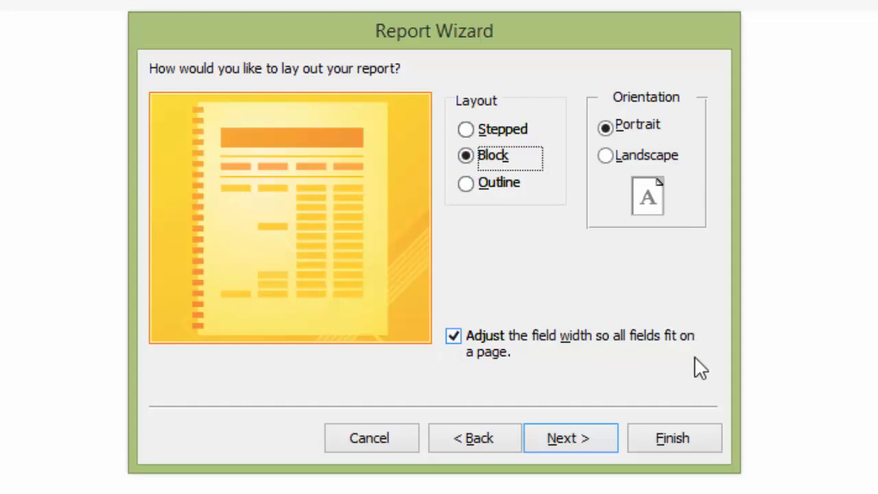
pyautogui.click(591, 449)
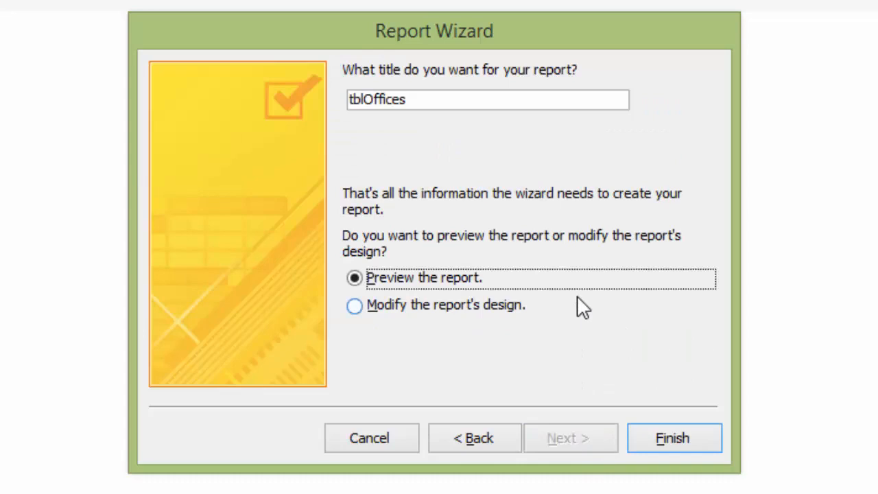
pyautogui.click(472, 445)
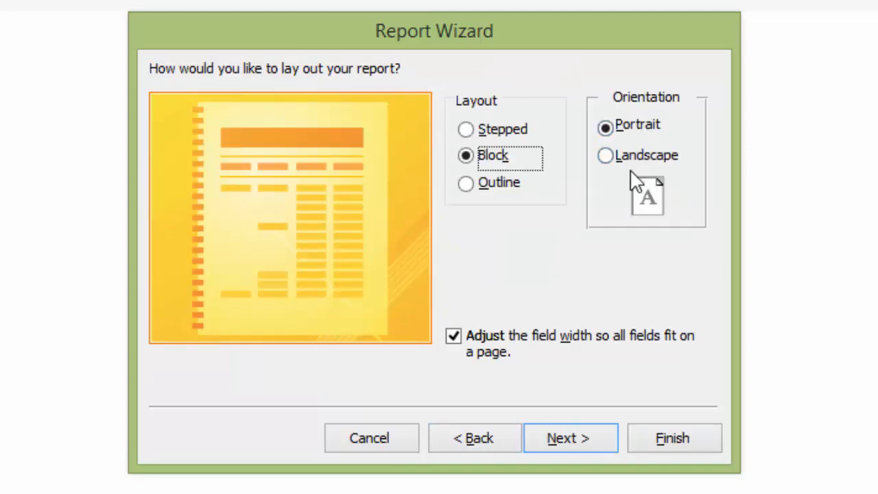
pyautogui.click(575, 442)
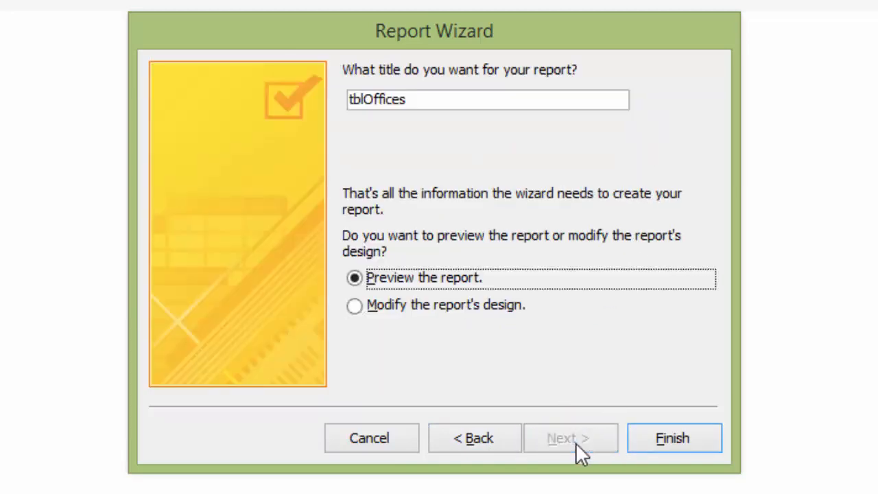
# Title the report rptEmployeesNWRegion and finish the wizard with the report preview
pyautogui.moveTo(425, 101); pyautogui.dragTo(333, 94)
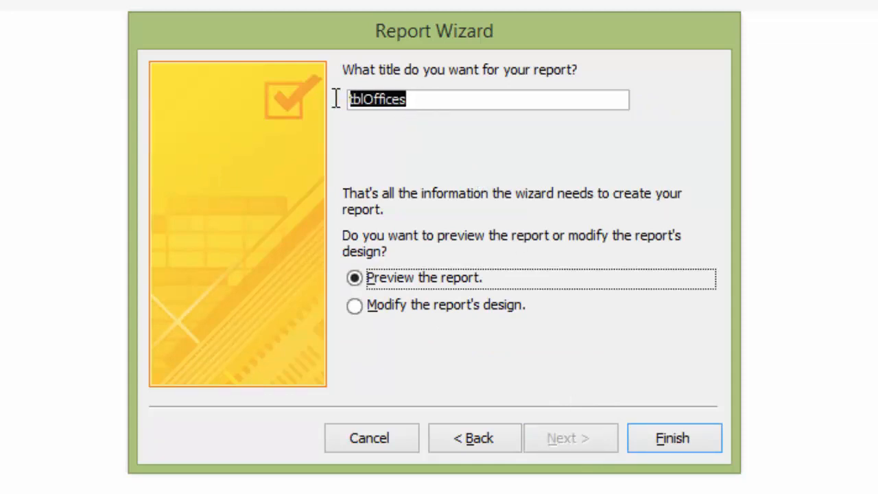
pyautogui.write('rpt')
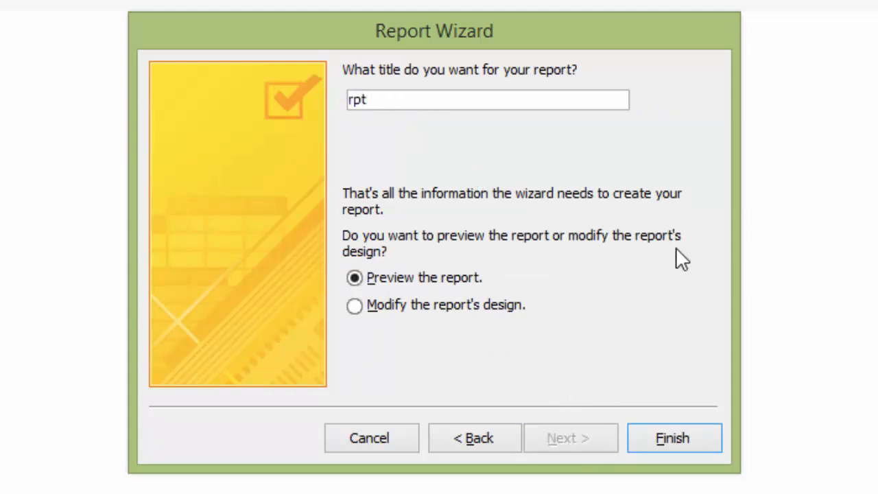
pyautogui.write('Employe')
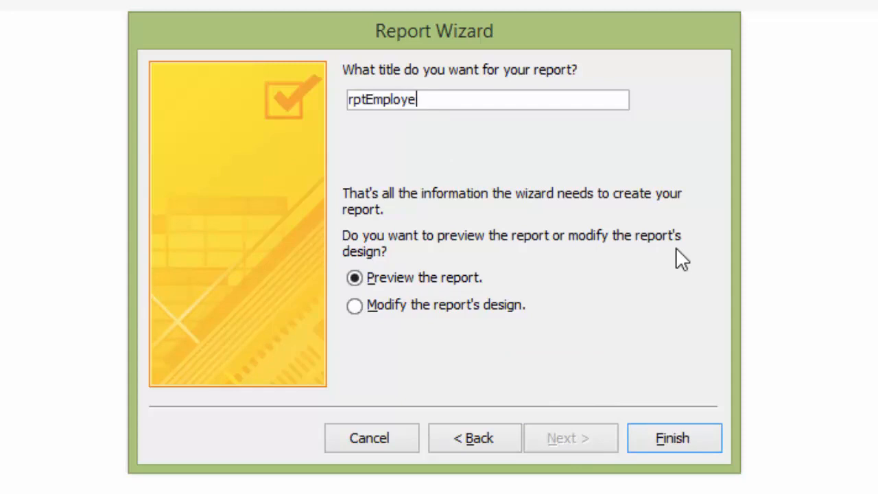
pyautogui.write('esNWRegion')
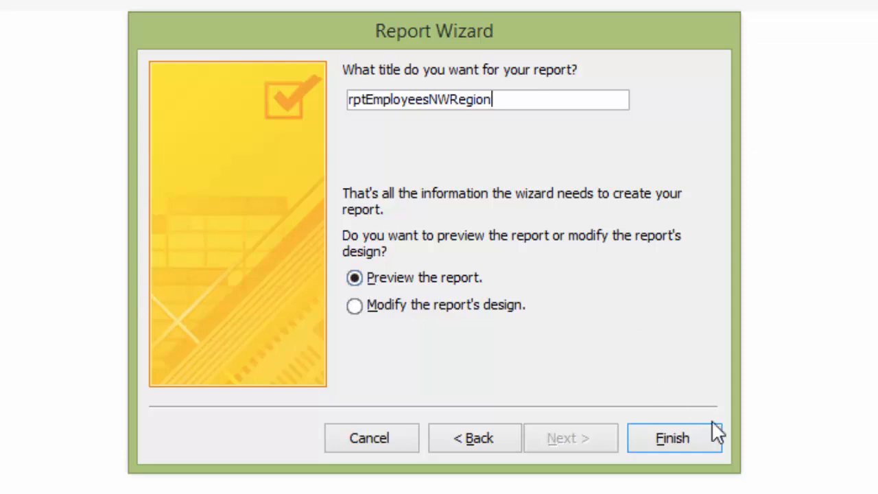
pyautogui.click(679, 439)
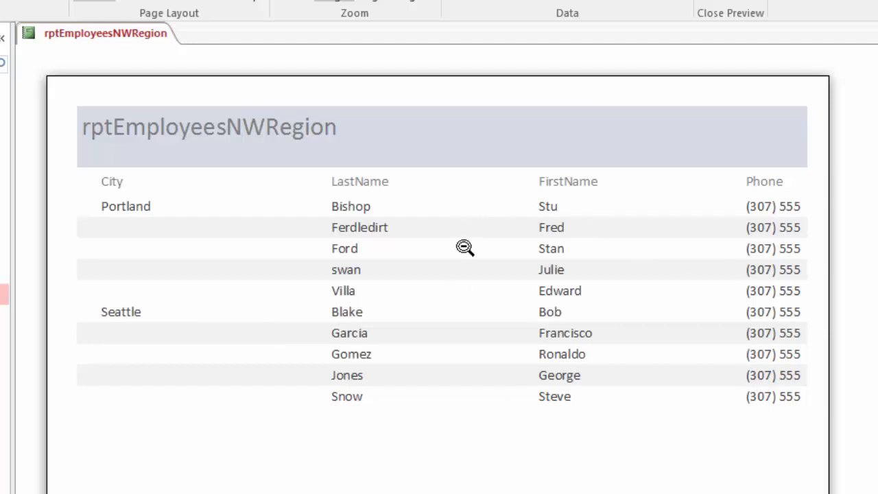
# Switch the report to Layout View and narrow the City column, including its heading, to fit the city names more closely
pyautogui.rightClick(87, 33)
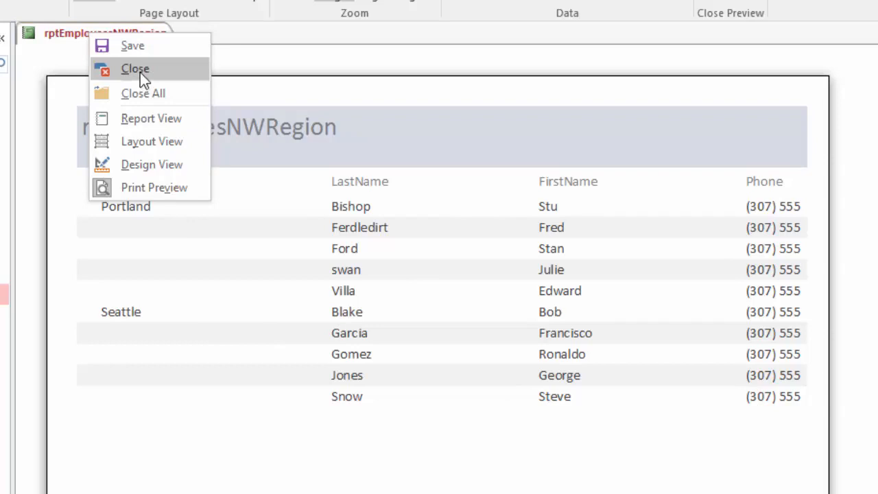
pyautogui.click(145, 145)
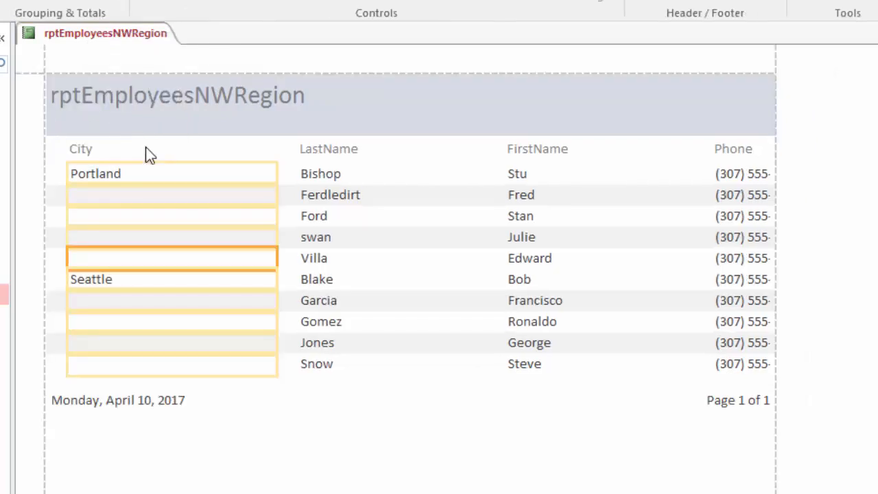
pyautogui.keyDown('shift'); pyautogui.click(244, 152); pyautogui.keyUp('shift')
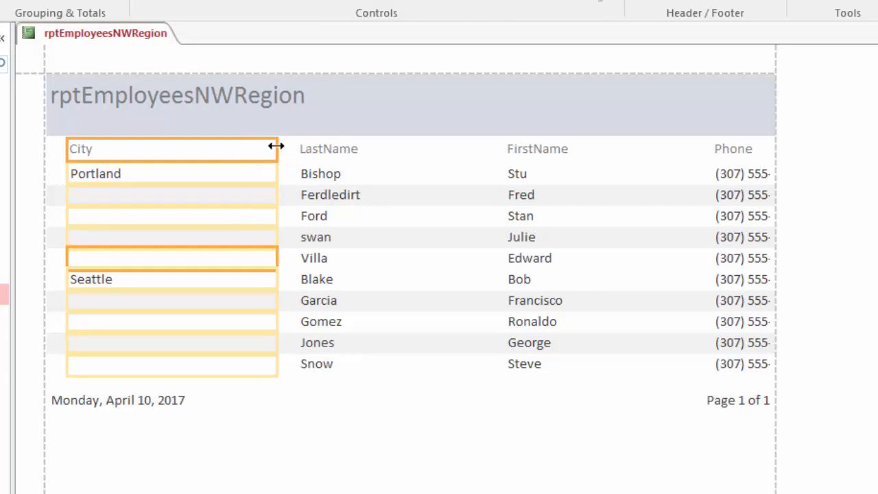
pyautogui.moveTo(276, 147); pyautogui.dragTo(193, 149)
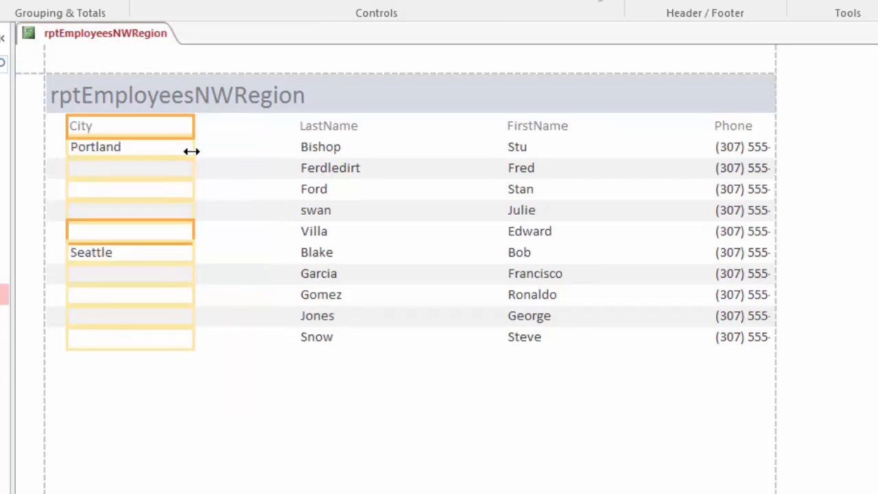
# Move the LastName heading and data column left until close to the City column, and narrow it
pyautogui.click(343, 146)
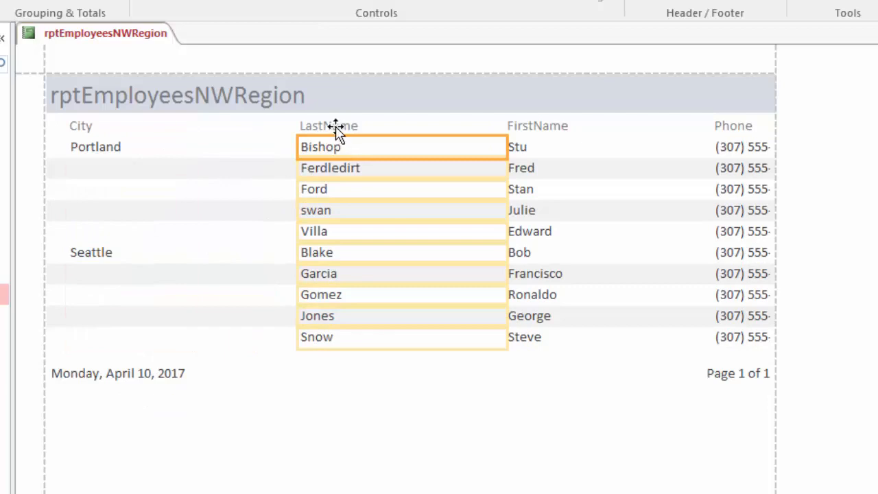
pyautogui.click(336, 130)
pyautogui.press('Left')
pyautogui.press('Left')
pyautogui.press('Left')
pyautogui.press('Left')
pyautogui.press('Left')
pyautogui.press('Left')
pyautogui.press('Left')
pyautogui.press('Left')
pyautogui.press('Left')
pyautogui.press('Left')
pyautogui.press('Left')
pyautogui.press('Left')
pyautogui.press('Left')
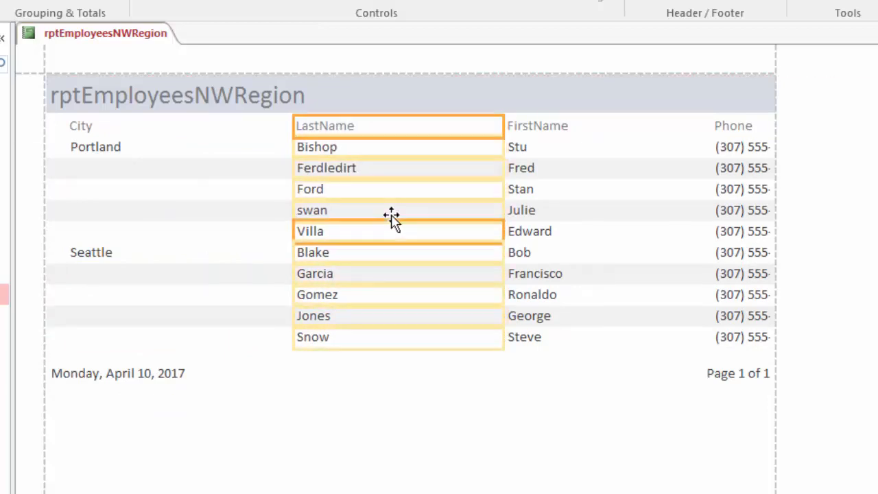
pyautogui.press('Left')
pyautogui.press('Left')
pyautogui.press('Left')
pyautogui.press('Left')
pyautogui.press('Left')
pyautogui.press('Left')
pyautogui.press('Left')
pyautogui.press('Left')
pyautogui.press('Left')
pyautogui.press('Left')
pyautogui.press('Left')
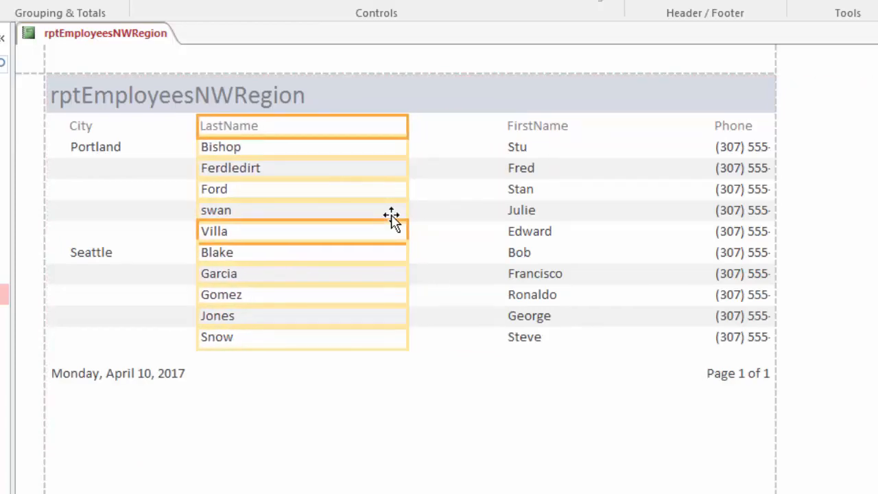
pyautogui.press('Left')
pyautogui.press('Left')
pyautogui.press('Left')
pyautogui.press('Left')
pyautogui.press('Left')
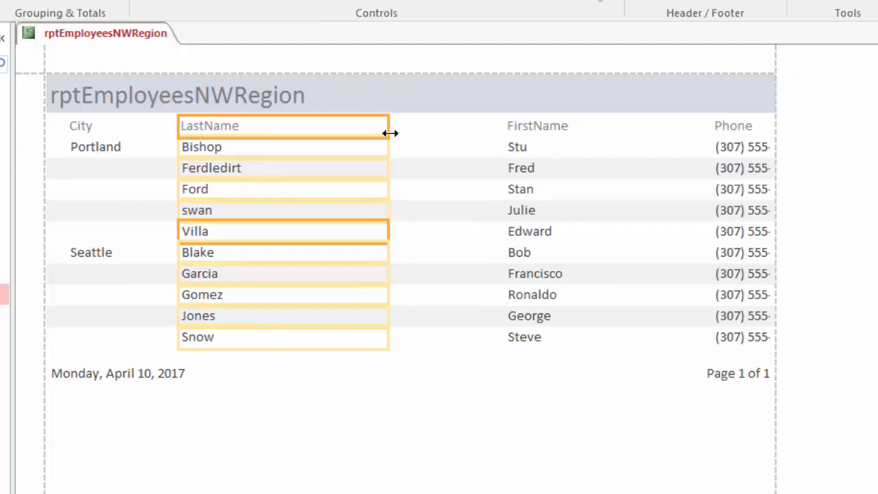
pyautogui.moveTo(389, 133); pyautogui.dragTo(317, 133)
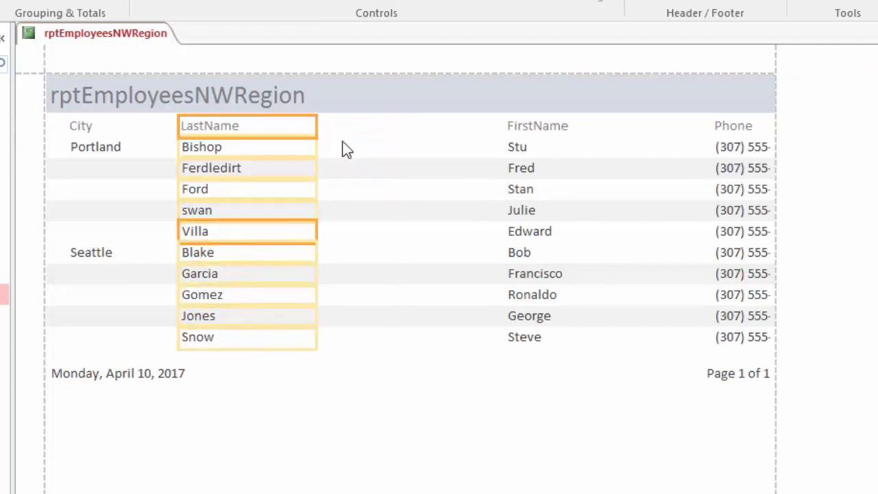
# Move the FirstName heading and data column left until close to the LastName column, and narrow it
pyautogui.click(530, 127)
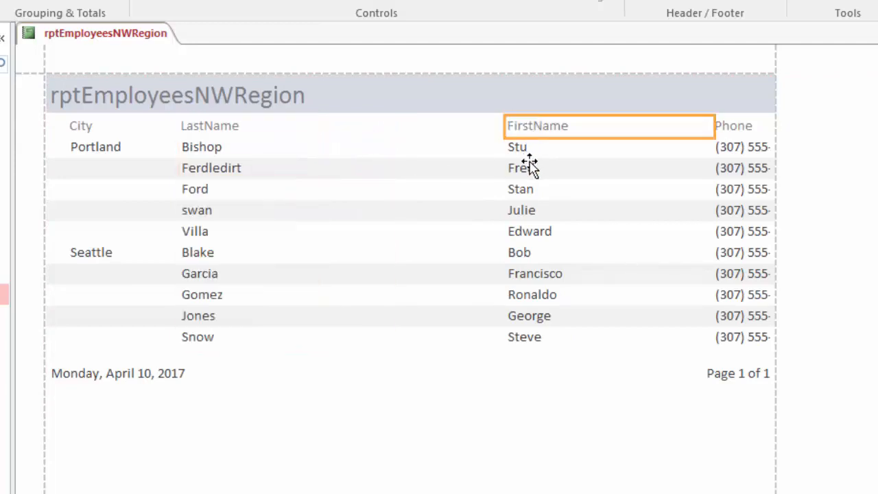
pyautogui.keyDown('shift'); pyautogui.click(529, 149); pyautogui.keyUp('shift')
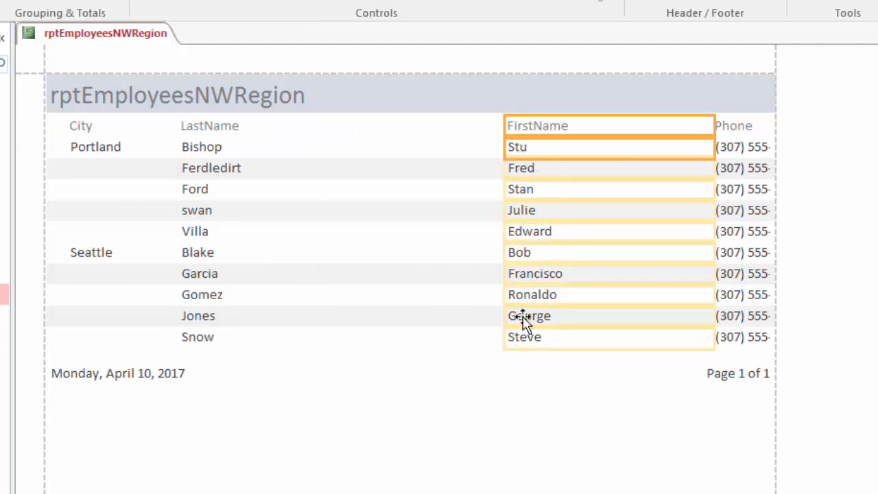
pyautogui.press('Left')
pyautogui.press('Left')
pyautogui.press('Left')
pyautogui.press('Left')
pyautogui.press('Left')
pyautogui.press('Left')
pyautogui.press('Left')
pyautogui.press('Left')
pyautogui.press('Left')
pyautogui.press('Left')
pyautogui.press('Left')
pyautogui.press('Left')
pyautogui.press('Left')
pyautogui.press('Left')
pyautogui.press('Left')
pyautogui.press('Left')
pyautogui.press('Left')
pyautogui.press('Left')
pyautogui.press('Left')
pyautogui.press('Left')
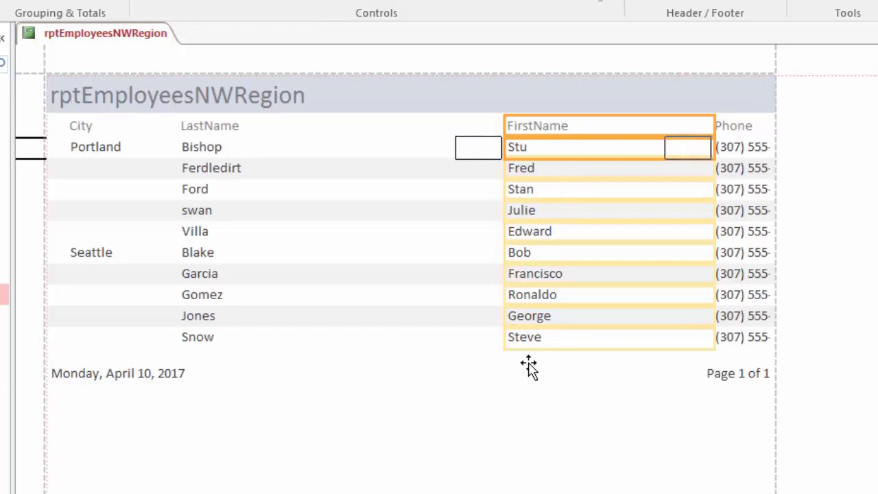
pyautogui.press('Left')
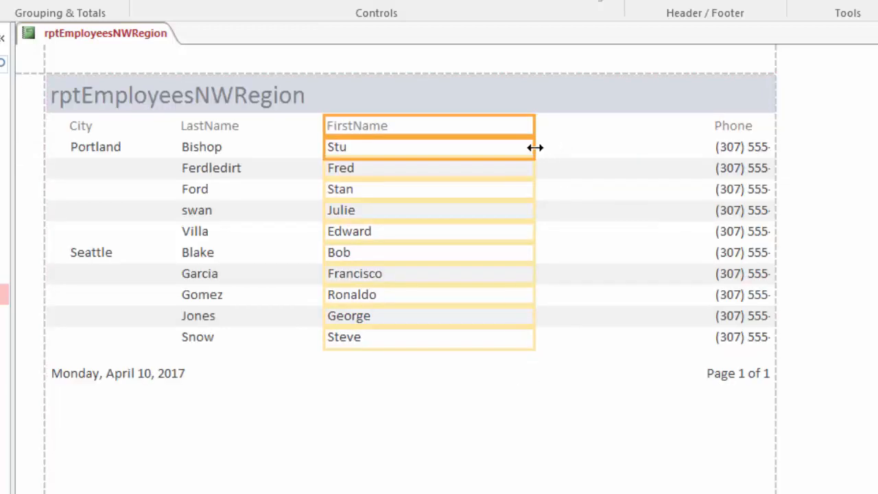
pyautogui.moveTo(535, 147); pyautogui.dragTo(470, 147)
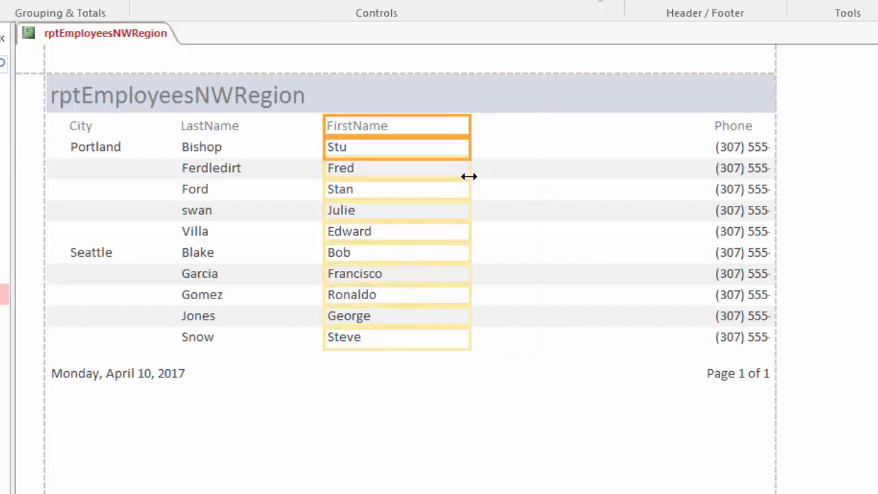
# Move the Phone heading and data column left until close to the FirstName column, and widen it to show the full phone numbers
pyautogui.keyDown('ctrl'); pyautogui.click(740, 129); pyautogui.keyUp('ctrl')
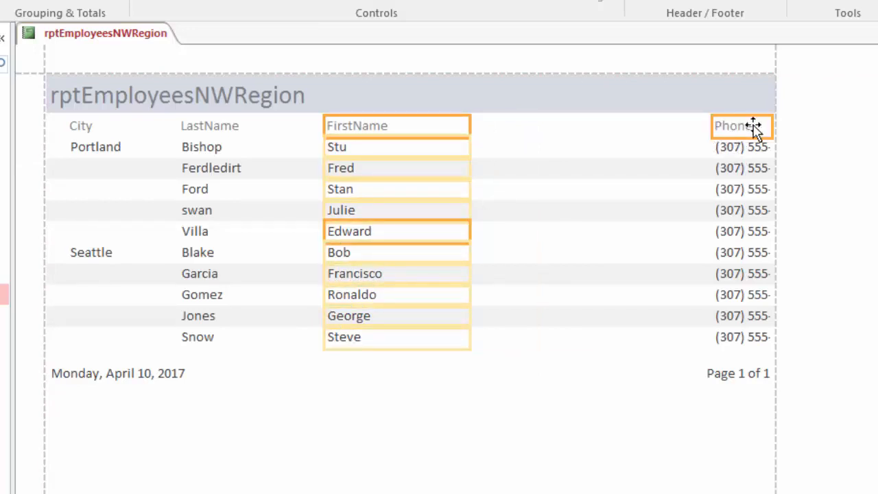
pyautogui.click(753, 127)
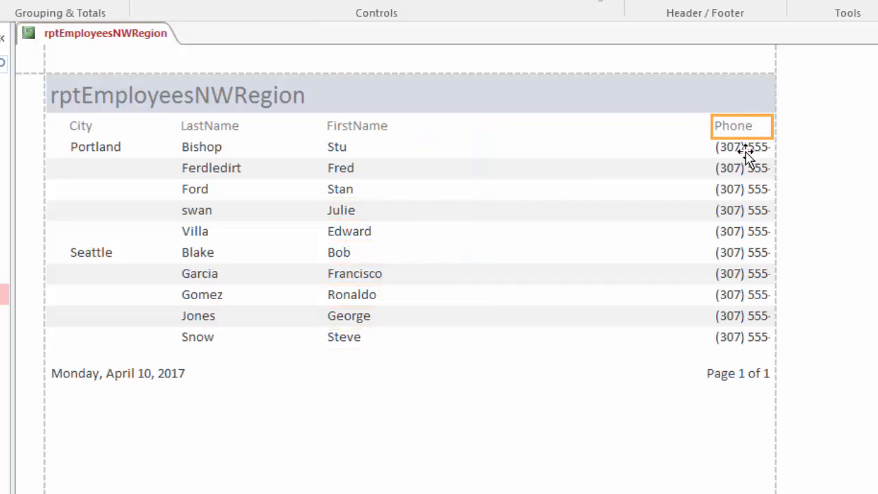
pyautogui.keyDown('ctrl'); pyautogui.click(746, 155); pyautogui.keyUp('ctrl')
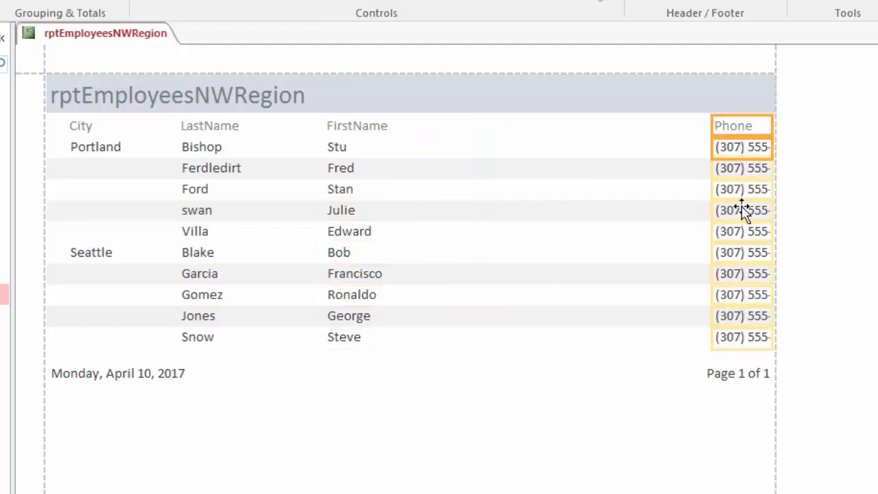
pyautogui.press('Left')
pyautogui.press('Left')
pyautogui.press('Left')
pyautogui.press('Left')
pyautogui.press('Left')
pyautogui.press('Left')
pyautogui.press('Left')
pyautogui.press('Left')
pyautogui.press('Left')
pyautogui.press('Left')
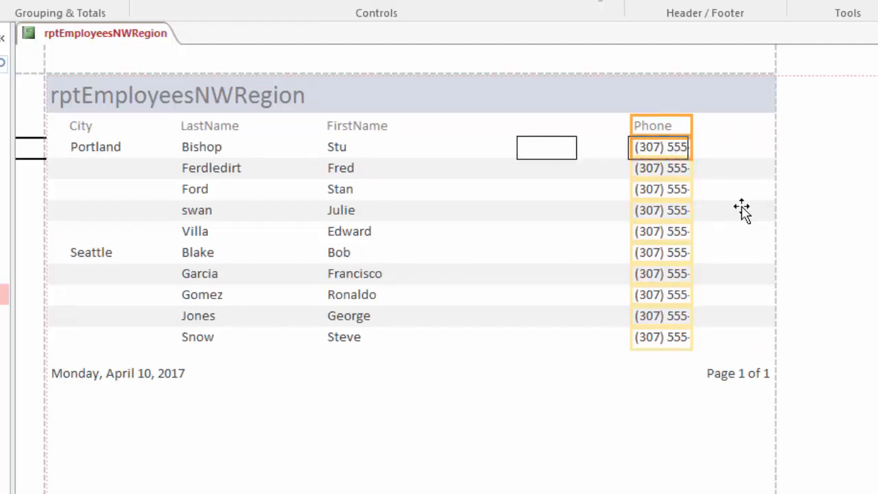
pyautogui.press('Left')
pyautogui.press('Left')
pyautogui.press('Left')
pyautogui.press('Left')
pyautogui.press('Left')
pyautogui.press('Left')
pyautogui.press('Left')
pyautogui.press('Left')
pyautogui.press('Left')
pyautogui.press('Left')
pyautogui.press('Left')
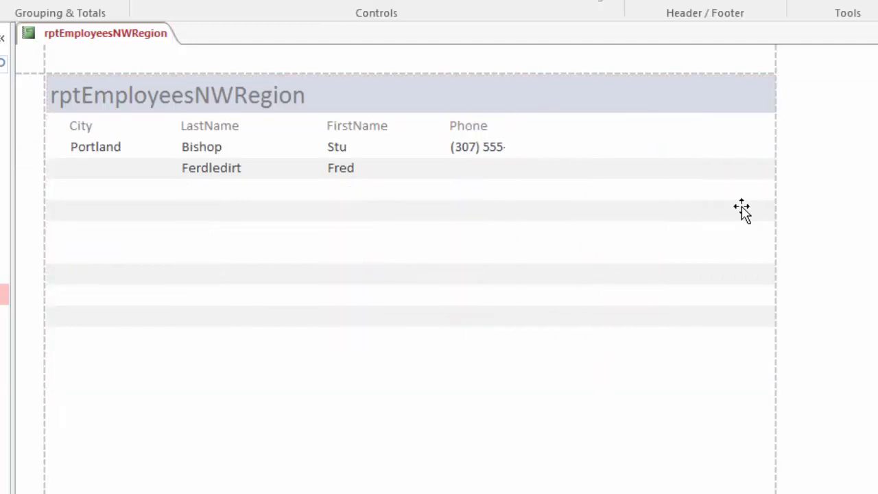
pyautogui.moveTo(509, 123); pyautogui.dragTo(582, 127)
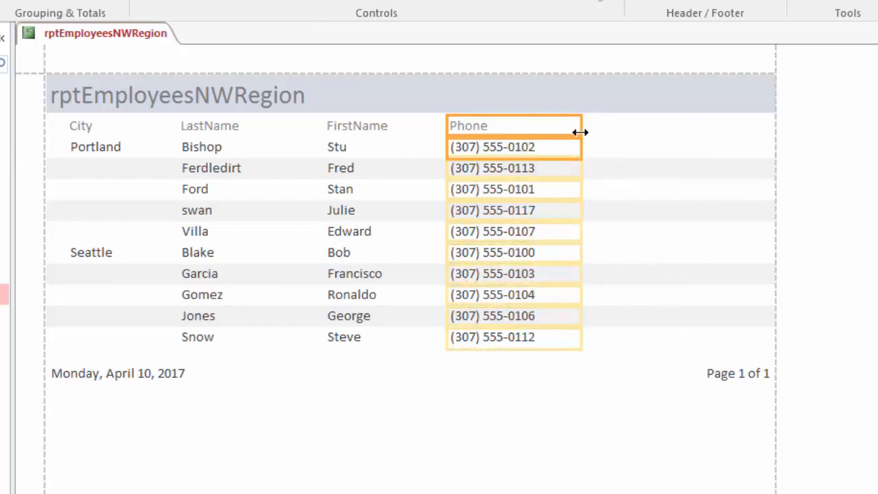
# Insert a space in the two name column headings so they read First Name and Last Name
pyautogui.click(355, 128)
pyautogui.click(354, 128)
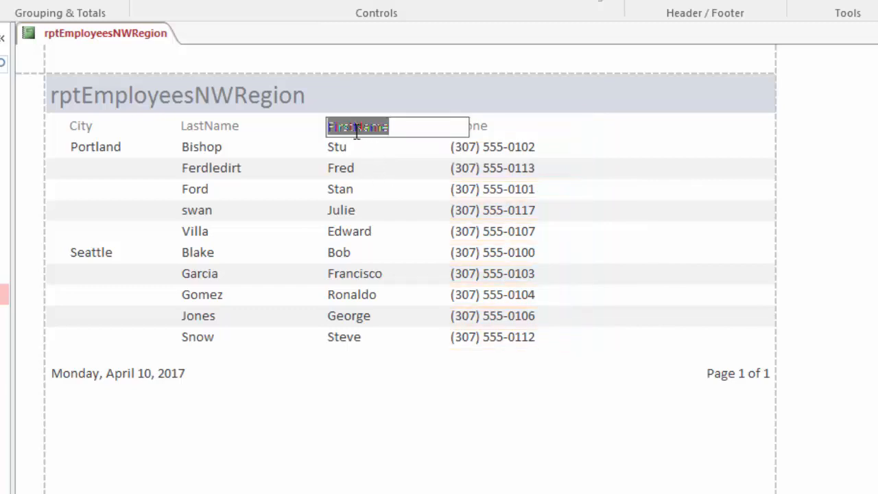
pyautogui.click(354, 126)
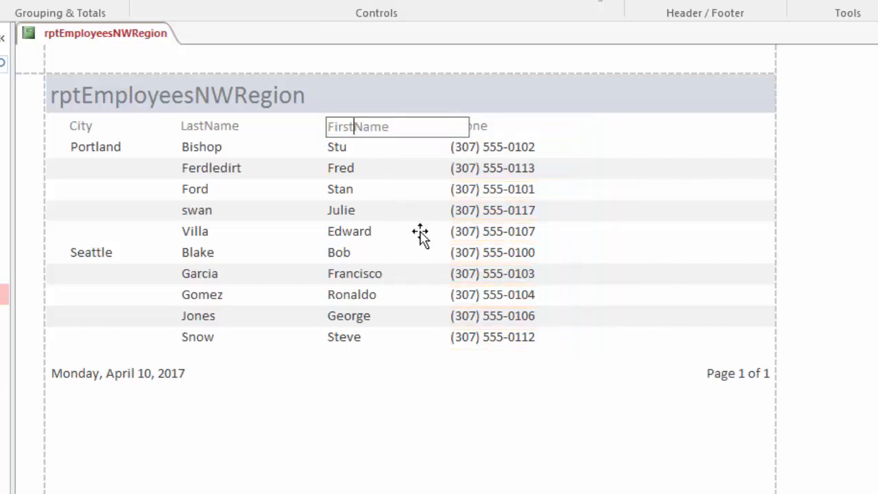
pyautogui.click(206, 127)
pyautogui.click(208, 127)
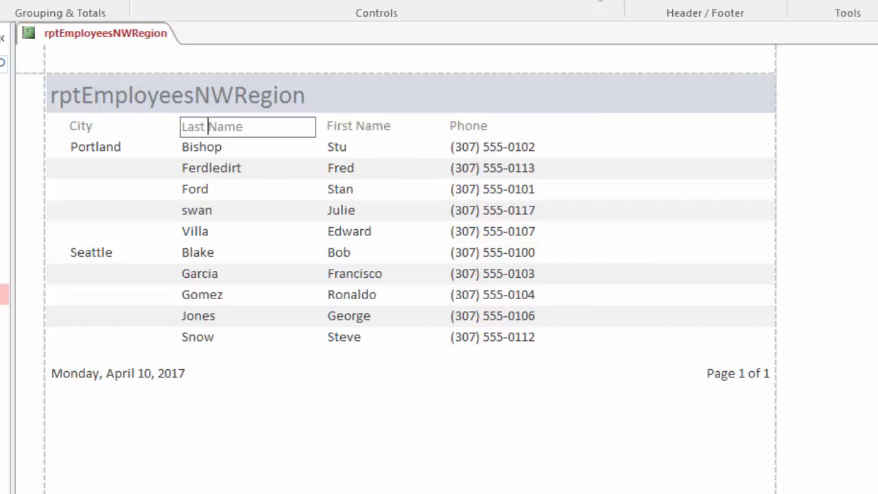
# Change the report's header title to "Employees of the NW Region" and display the report in Report View
pyautogui.click(82, 96)
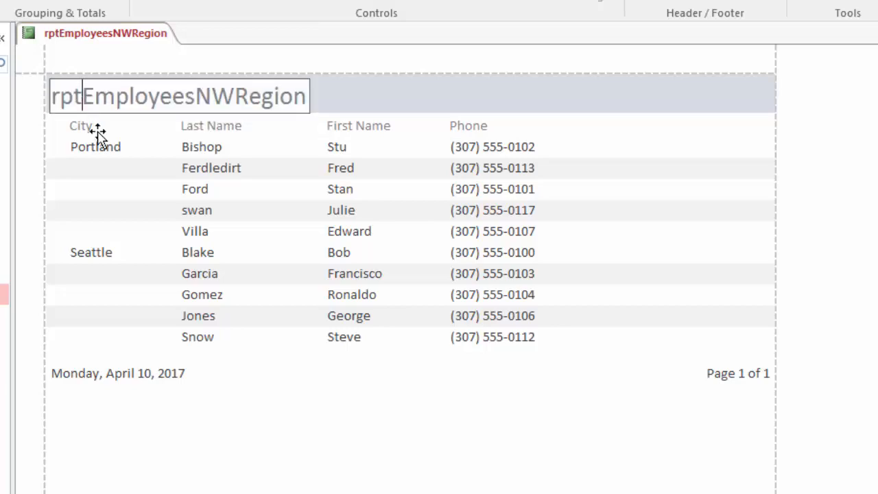
pyautogui.press('BackSpace')
pyautogui.press('BackSpace')
pyautogui.press('BackSpace')
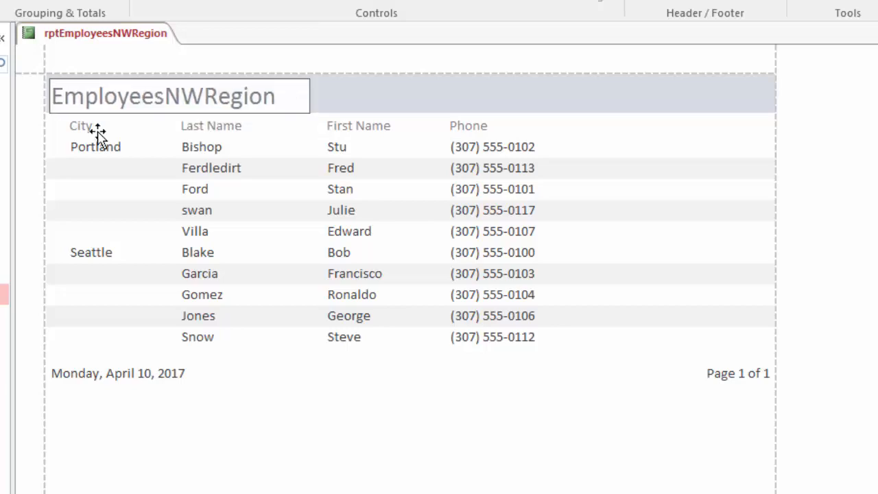
pyautogui.write('of the NW')
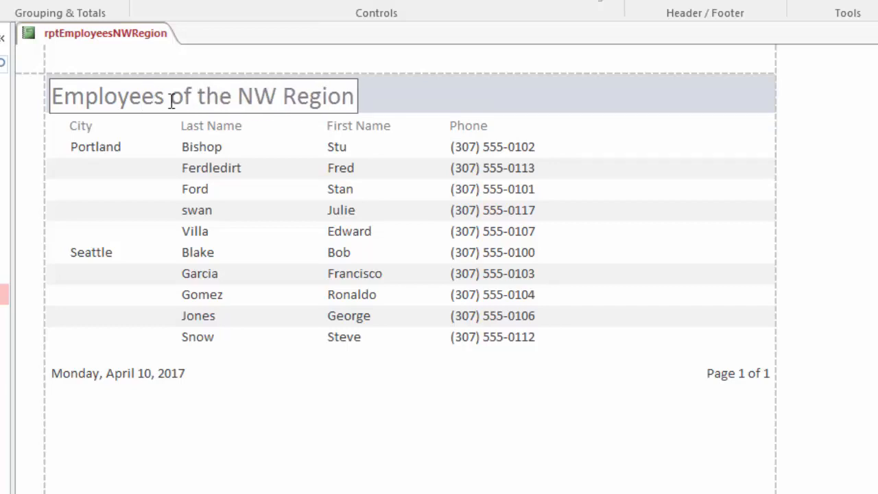
pyautogui.rightClick(69, 27)
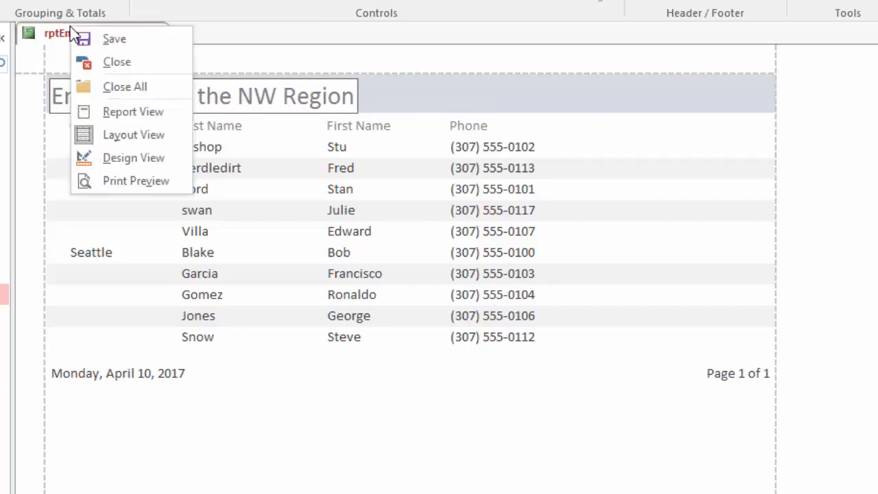
pyautogui.click(129, 110)
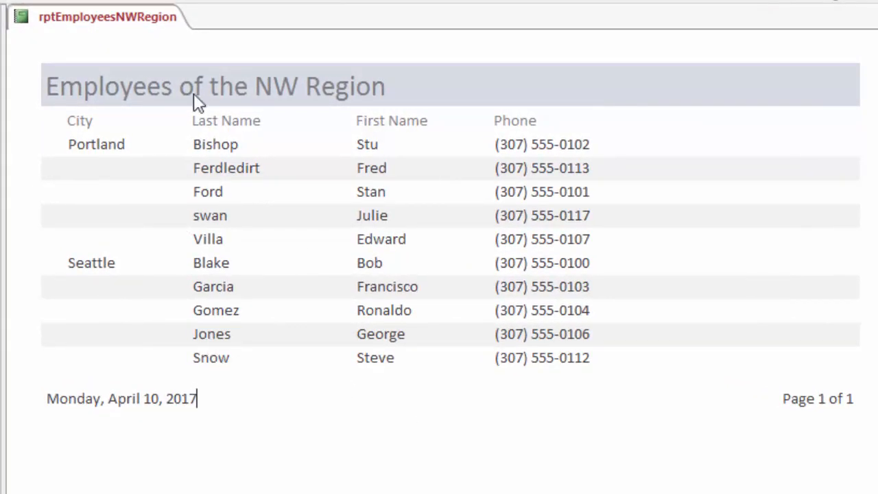
# Switch the report to Design View and move the Last Name label and text box right, past the start of the First Name controls
pyautogui.rightClick(73, 19)
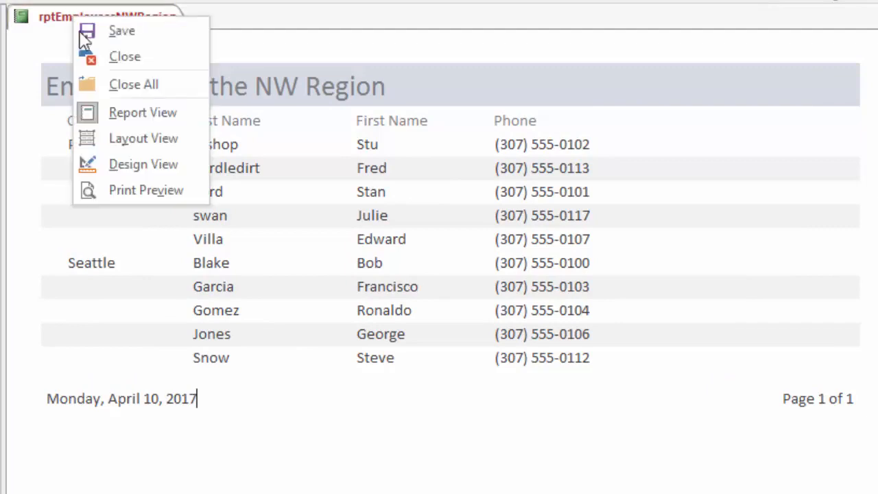
pyautogui.click(141, 164)
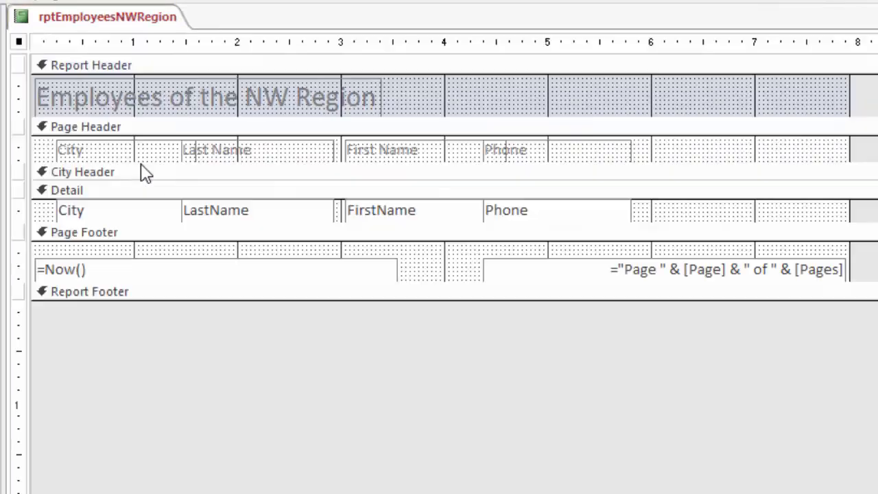
pyautogui.click(275, 156)
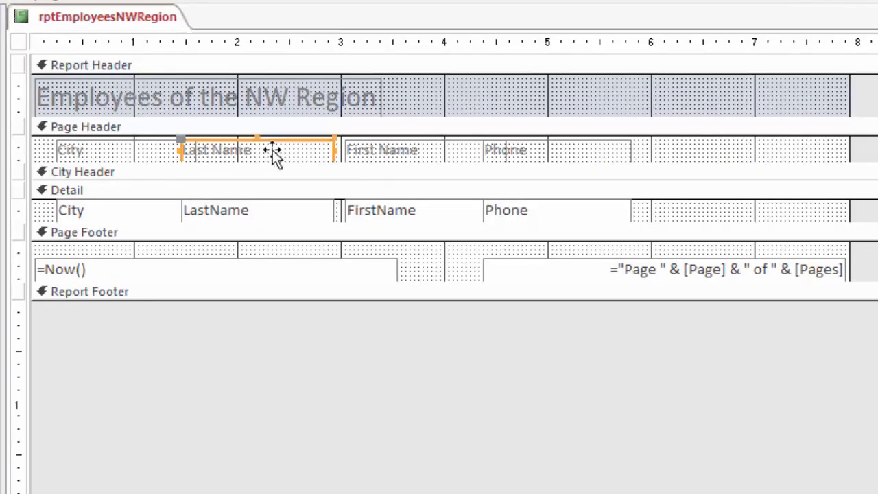
pyautogui.keyDown('shift'); pyautogui.click(266, 221); pyautogui.keyUp('shift')
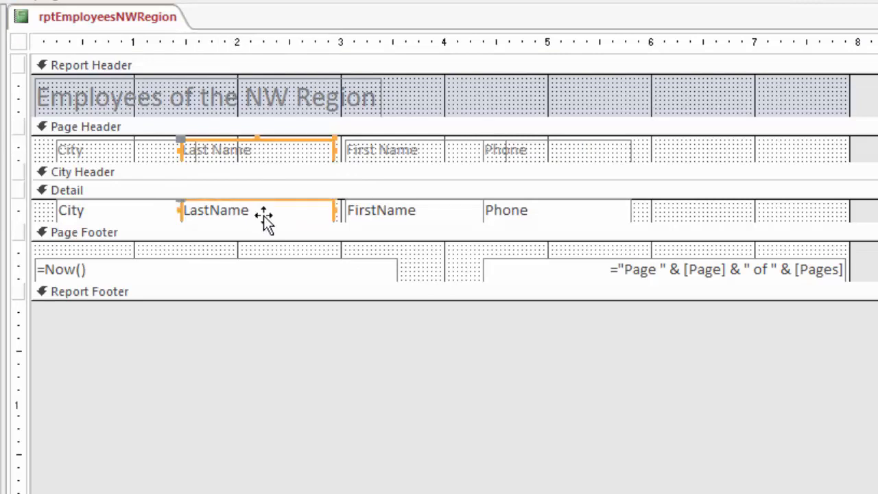
pyautogui.moveTo(295, 146); pyautogui.dragTo(508, 146)
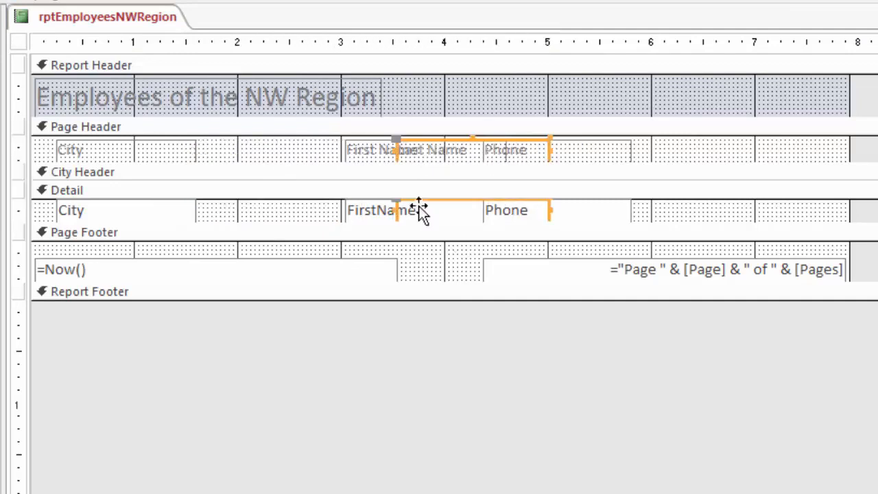
# Move the First Name label and its text box left until they sit just beside the City controls
pyautogui.click(359, 150)
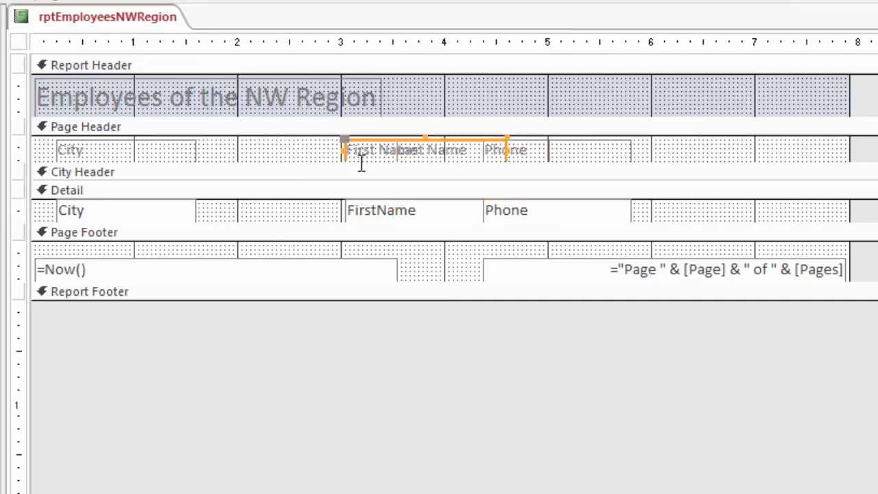
pyautogui.keyDown('shift'); pyautogui.click(364, 213); pyautogui.keyUp('shift')
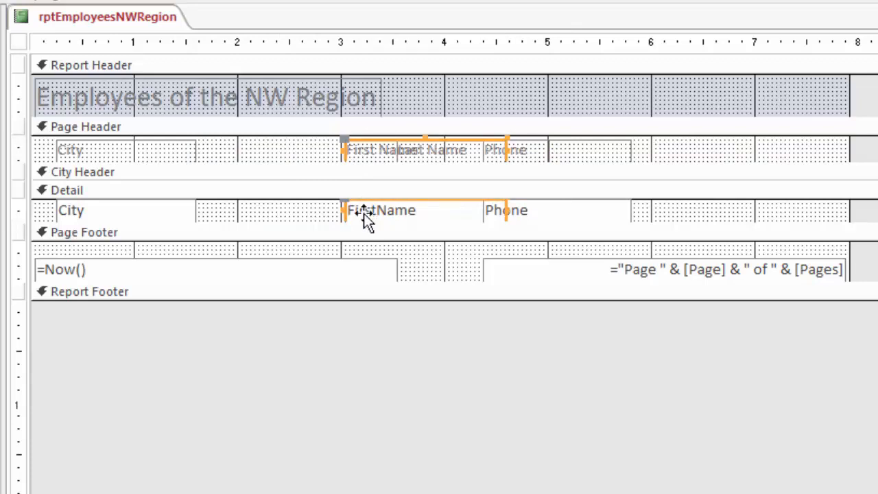
pyautogui.press('Left')
pyautogui.press('Left')
pyautogui.press('Left')
pyautogui.press('Left')
pyautogui.press('Left')
pyautogui.press('Left')
pyautogui.press('Left')
pyautogui.press('Left')
pyautogui.press('Left')
pyautogui.press('Left')
pyautogui.press('Left')
pyautogui.press('Left')
pyautogui.press('Left')
pyautogui.press('Left')
pyautogui.press('Left')
pyautogui.press('Left')
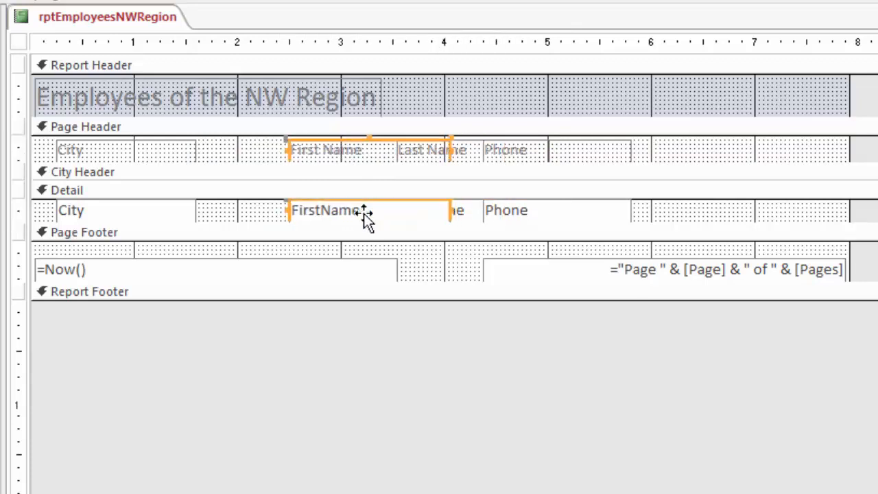
pyautogui.press('Left')
pyautogui.press('Left')
pyautogui.press('Left')
pyautogui.press('Left')
pyautogui.press('Left')
pyautogui.press('Left')
pyautogui.press('Left')
pyautogui.press('Left')
pyautogui.press('Left')
pyautogui.press('Left')
pyautogui.press('Left')
pyautogui.press('Left')
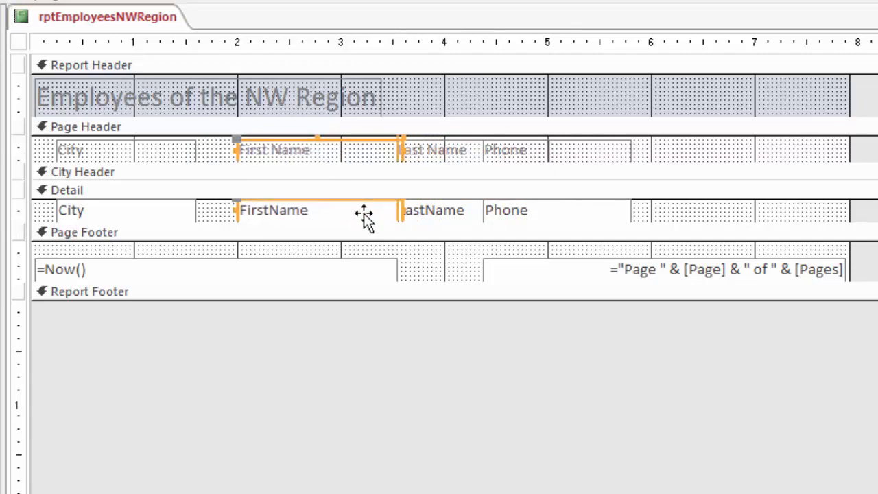
pyautogui.press('Left')
pyautogui.press('Left')
pyautogui.press('Left')
pyautogui.press('Left')
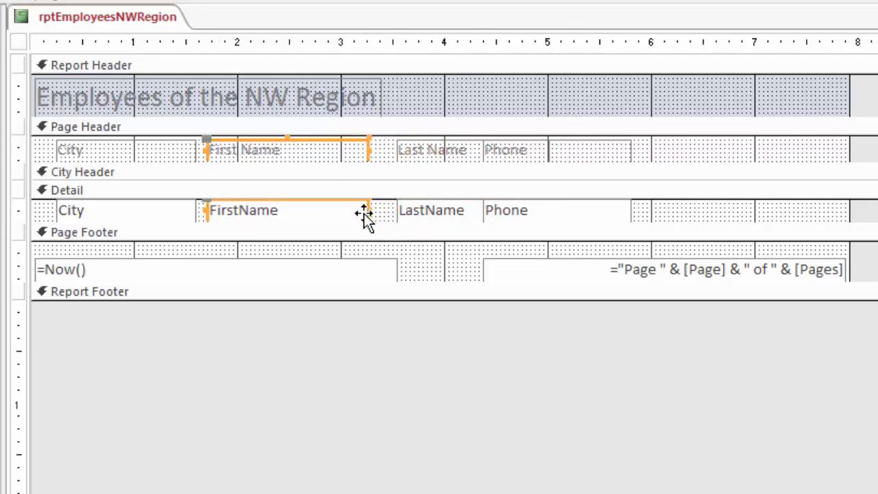
pyautogui.press('Left')
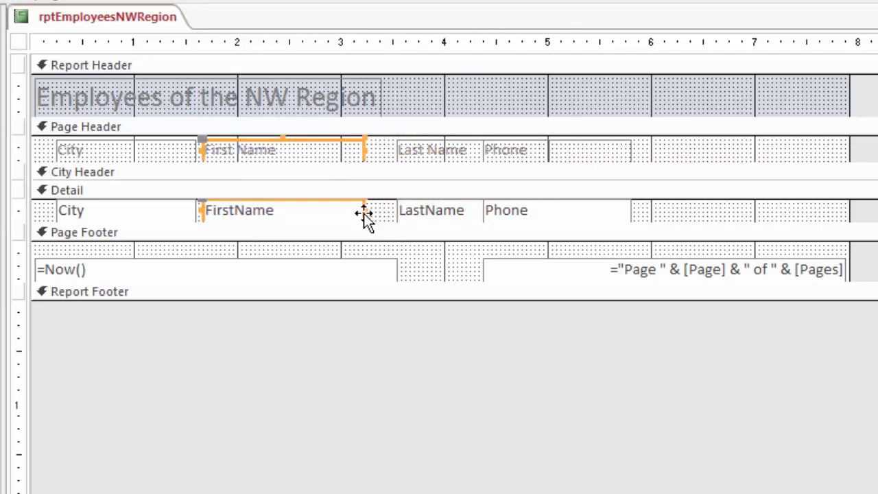
# Move the Last Name label and its text box slightly left, close to the right edge of the First Name controls
pyautogui.click(439, 151)
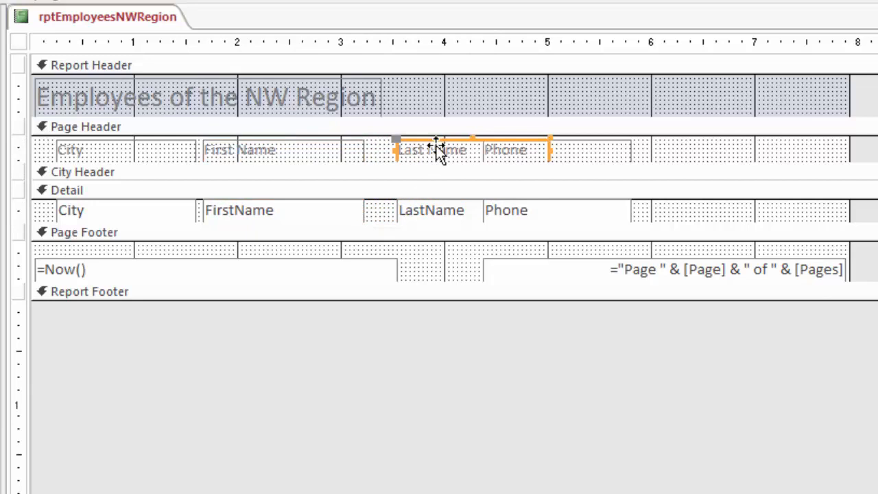
pyautogui.keyDown('shift'); pyautogui.click(424, 215); pyautogui.keyUp('shift')
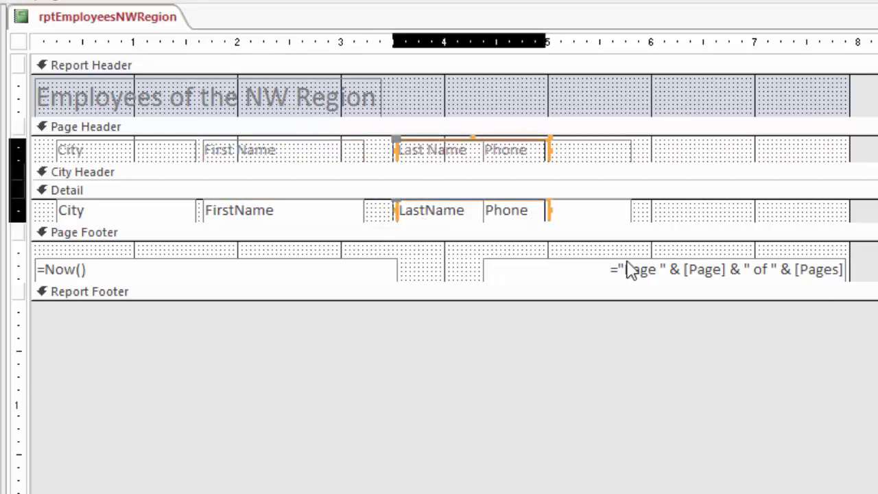
pyautogui.press('Left')
pyautogui.press('Left')
pyautogui.press('Left')
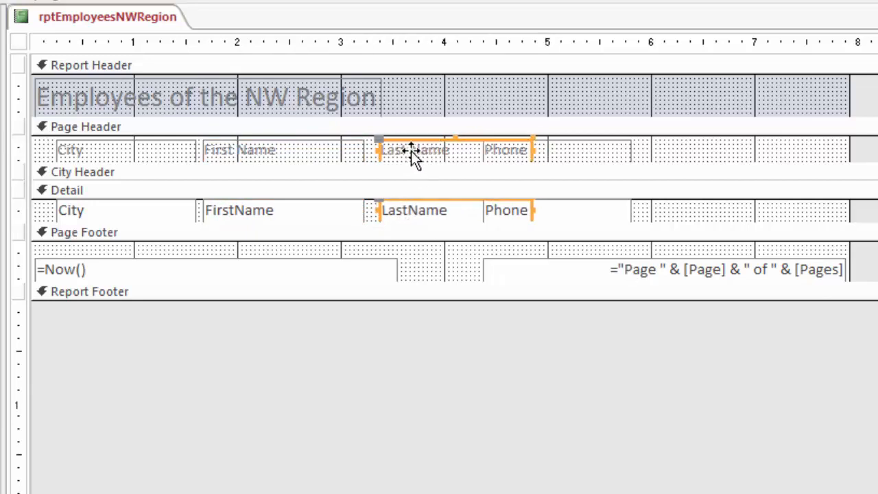
# Narrow the First Name label and text box together from their right edge to about the 2.6-inch mark
pyautogui.click(333, 151)
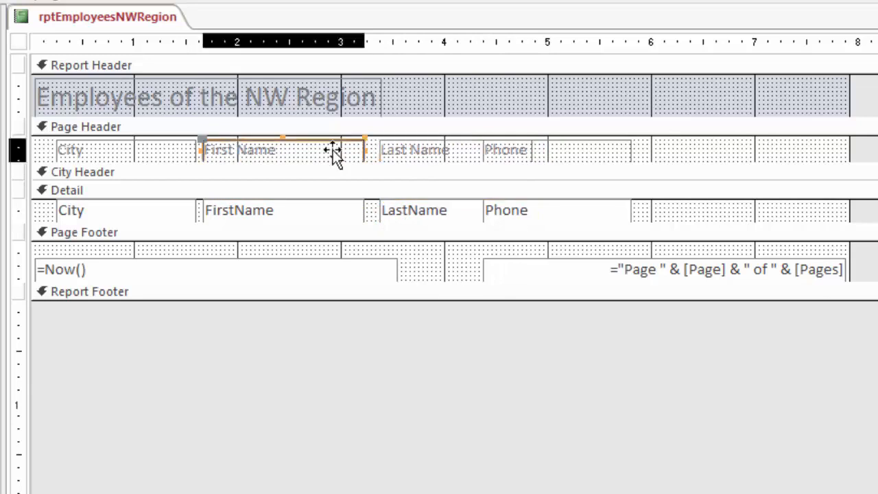
pyautogui.keyDown('shift'); pyautogui.click(325, 216); pyautogui.keyUp('shift')
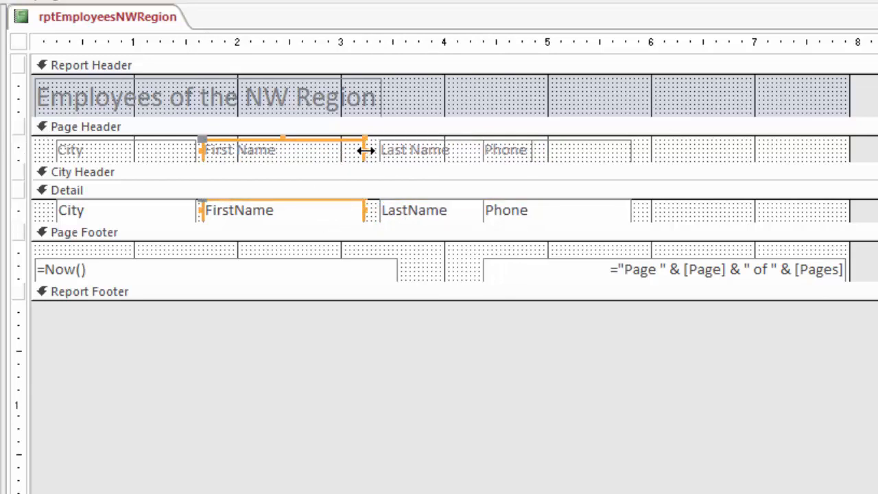
pyautogui.moveTo(365, 150); pyautogui.dragTo(308, 152)
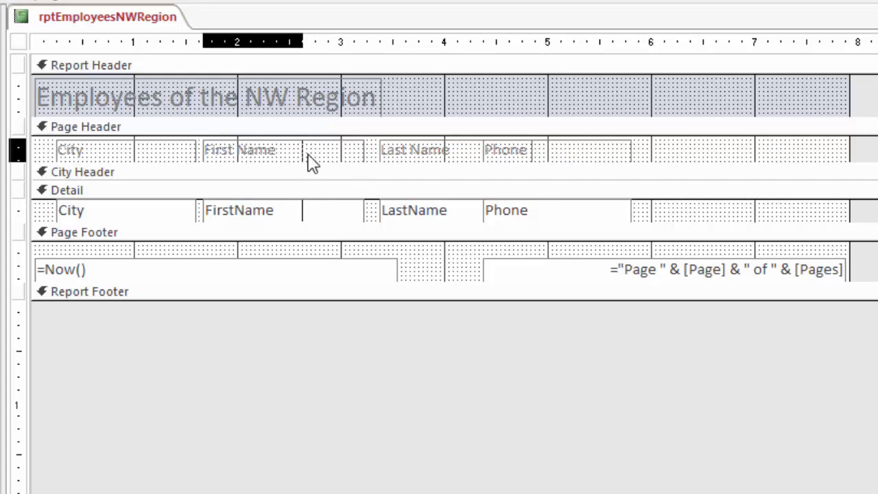
# Move the Last Name label and text box left to close the gap beside the narrowed First Name controls
pyautogui.click(402, 150)
pyautogui.keyDown('shift'); pyautogui.click(408, 214); pyautogui.keyUp('shift')
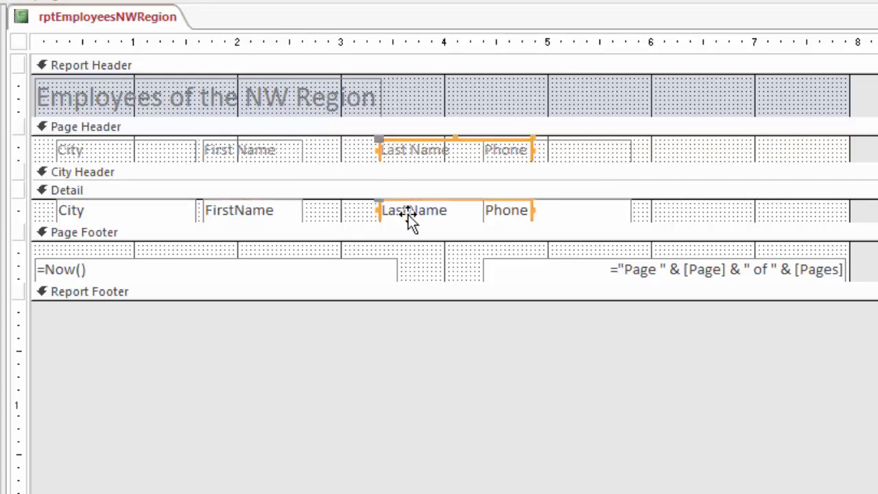
pyautogui.press('Left')
pyautogui.press('Left')
pyautogui.press('Left')
pyautogui.press('Left')
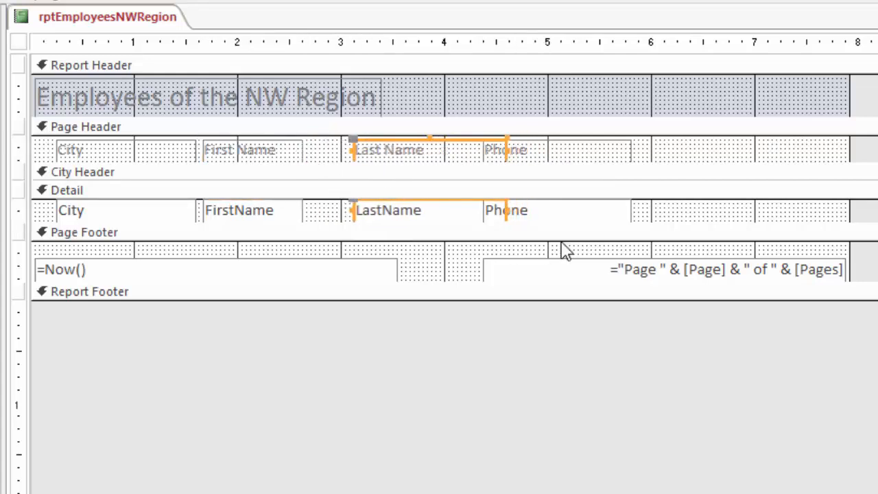
pyautogui.press('Left')
pyautogui.press('Left')
pyautogui.press('Left')
pyautogui.press('Left')
pyautogui.press('Left')
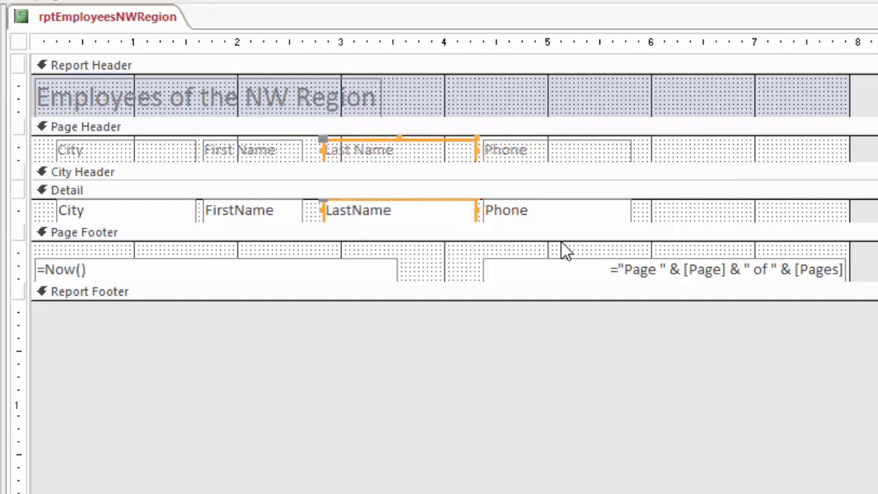
pyautogui.press('Left')
pyautogui.press('Left')
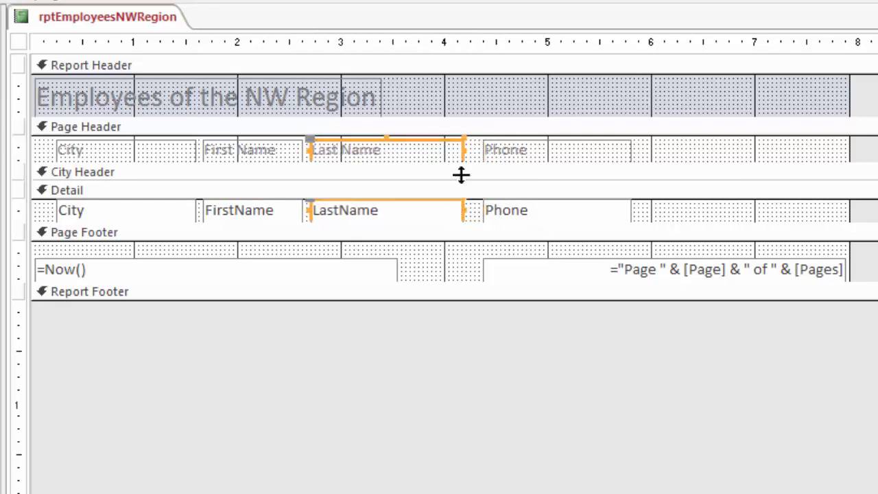
# Narrow the Last Name label and text box to about the 4-inch mark, and move the Phone label and text box left beside them
pyautogui.moveTo(463, 149); pyautogui.dragTo(443, 149)
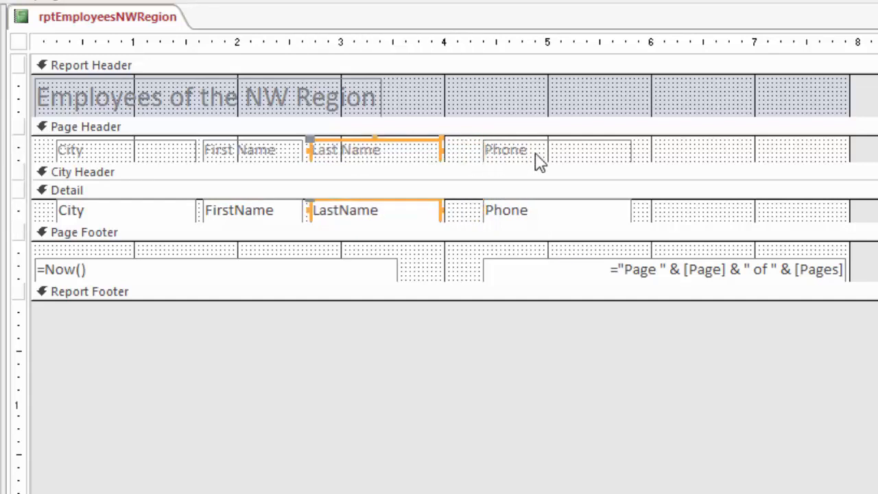
pyautogui.click(539, 158)
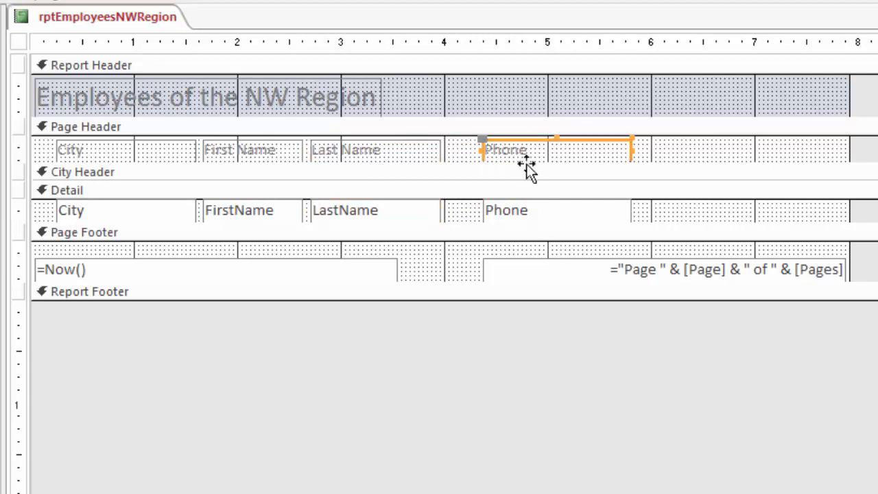
pyautogui.keyDown('shift'); pyautogui.click(530, 214); pyautogui.keyUp('shift')
pyautogui.press('Left')
pyautogui.press('Left')
pyautogui.press('Left')
pyautogui.press('Left')
pyautogui.press('Left')
pyautogui.press('Left')
pyautogui.press('Left')
pyautogui.press('Left')
pyautogui.press('Left')
pyautogui.press('Left')
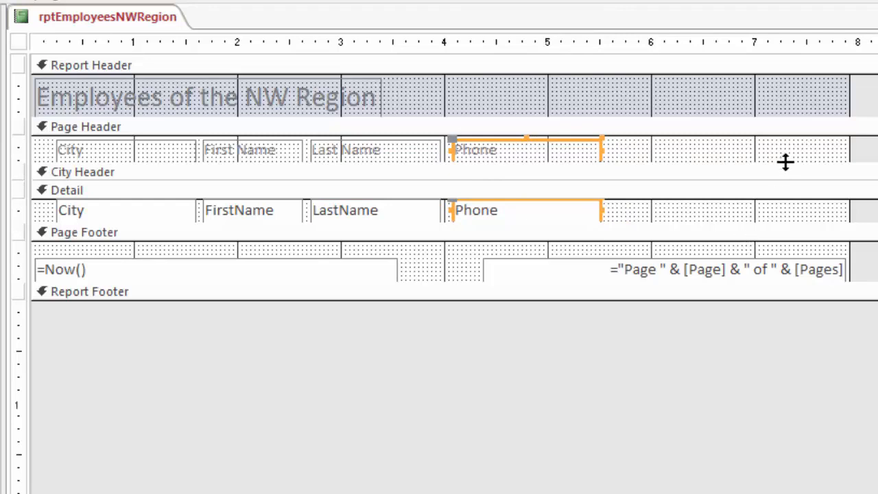
pyautogui.click(614, 147)
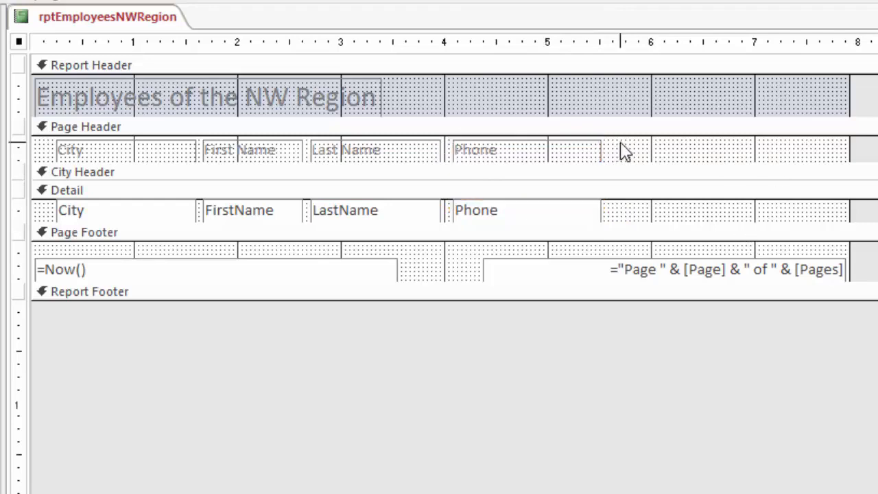
# Display rptEmployeesNWRegion in Report View, and close it with its design changes saved
pyautogui.rightClick(92, 14)
pyautogui.click(155, 107)
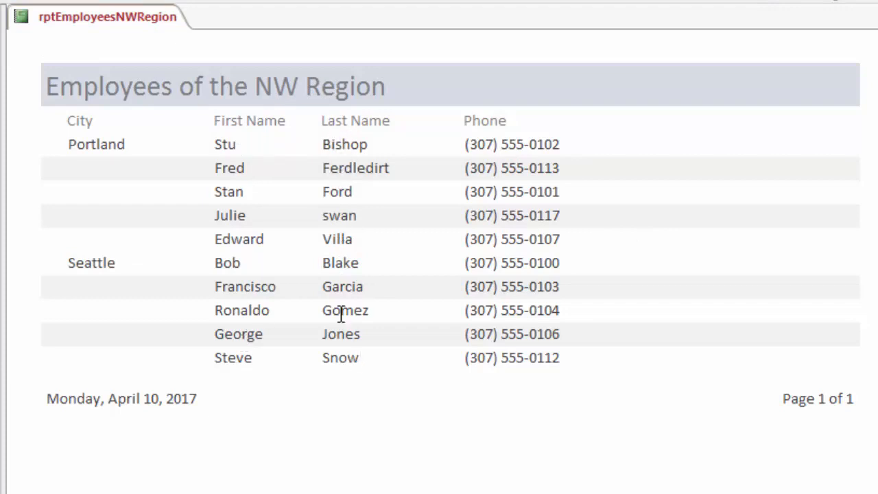
pyautogui.rightClick(64, 18)
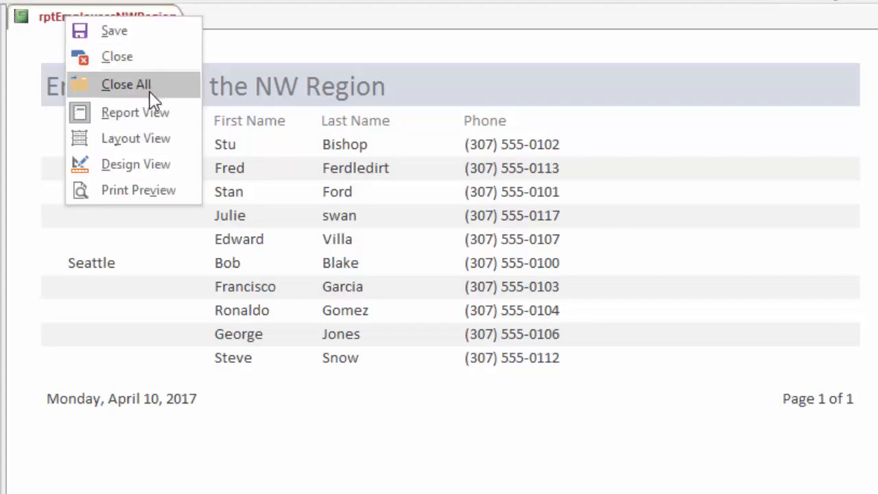
pyautogui.click(133, 61)
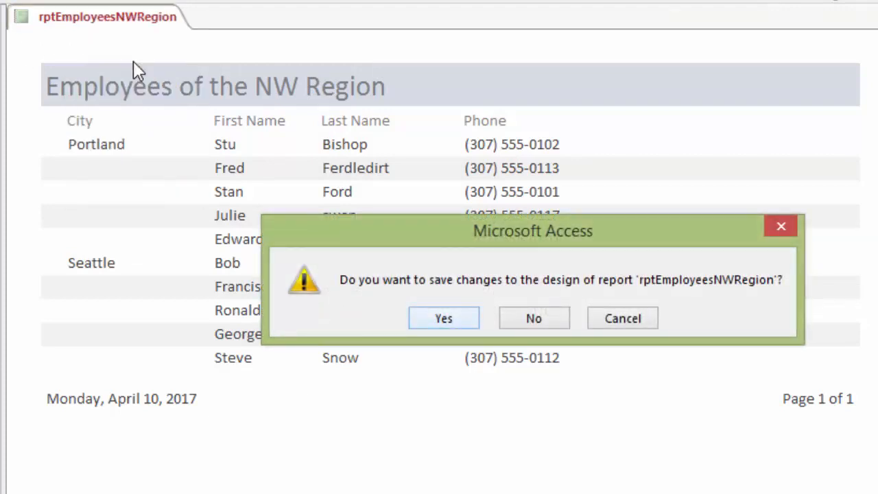
pyautogui.click(445, 320)
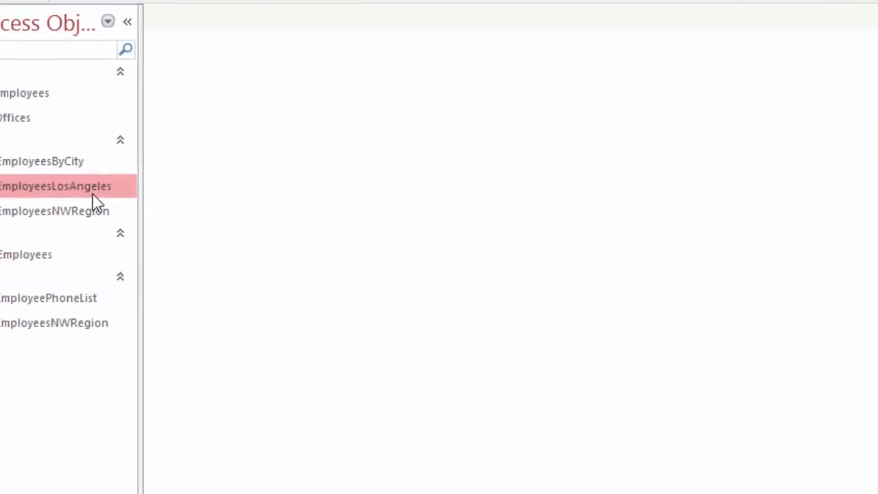
# Open the tblEmployees table to review its employee records and OfficeID values, and close it
pyautogui.doubleClick(86, 98)
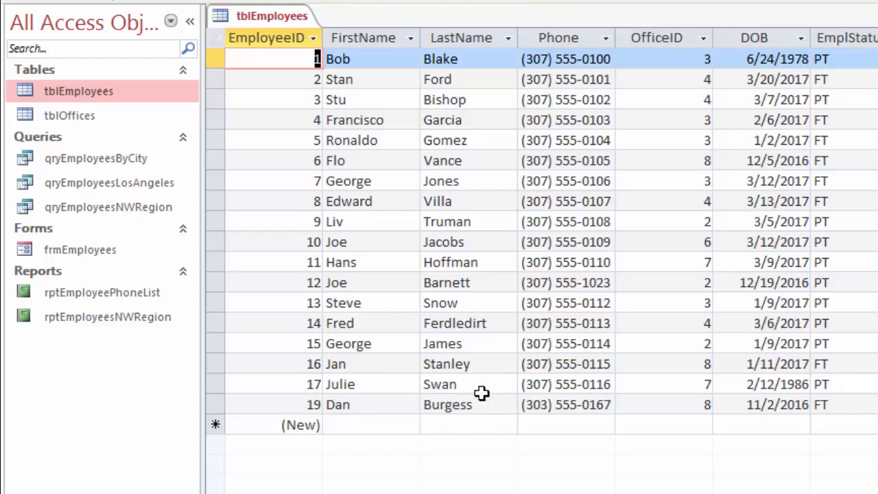
pyautogui.rightClick(257, 15)
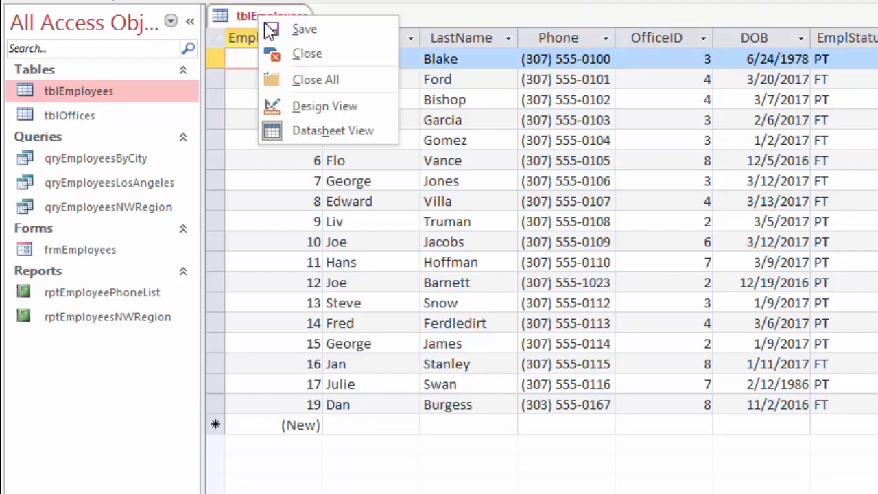
pyautogui.press('Escape')
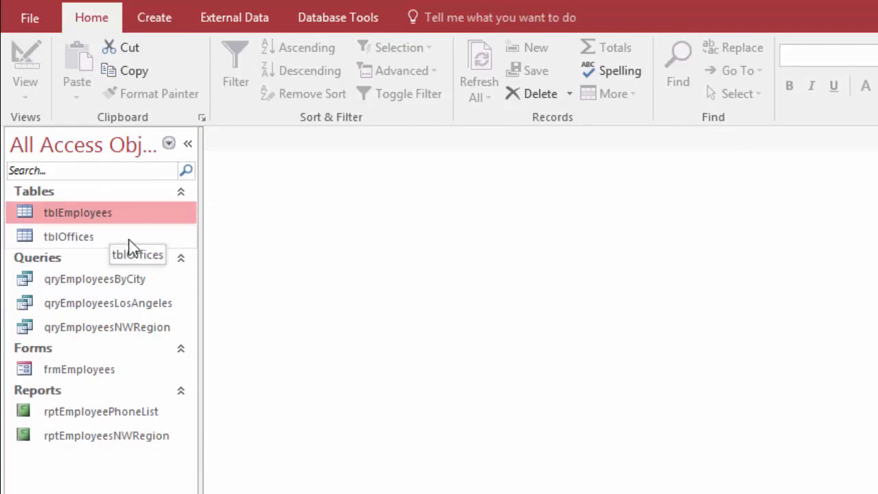
# Start a new report with the Report Wizard and add FirstName, LastName and Phone from tblEmployees
pyautogui.click(154, 22)
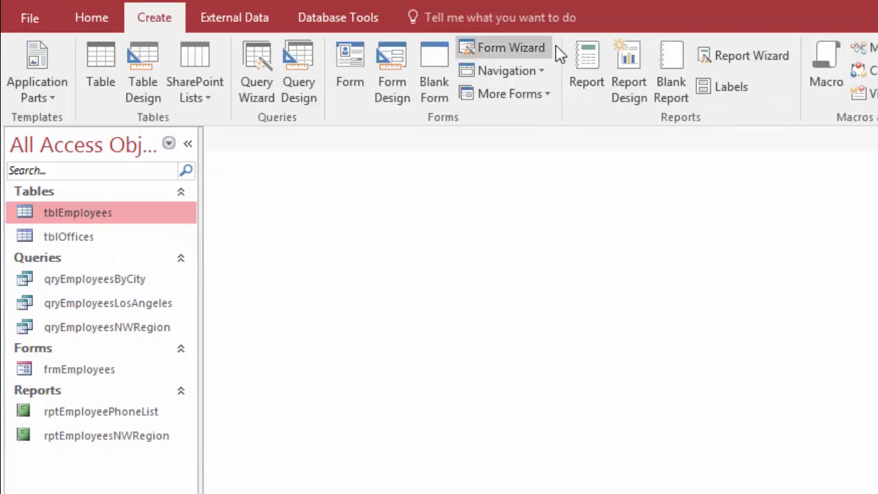
pyautogui.click(754, 55)
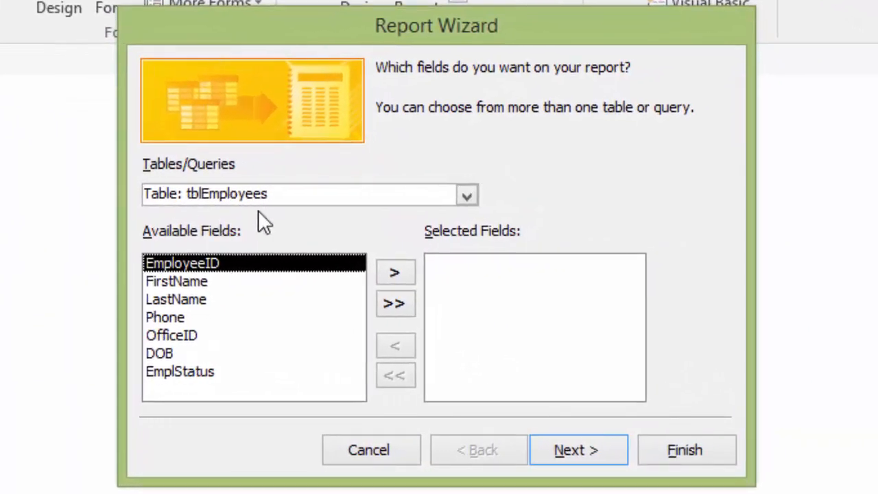
pyautogui.click(199, 287)
pyautogui.doubleClick(186, 281)
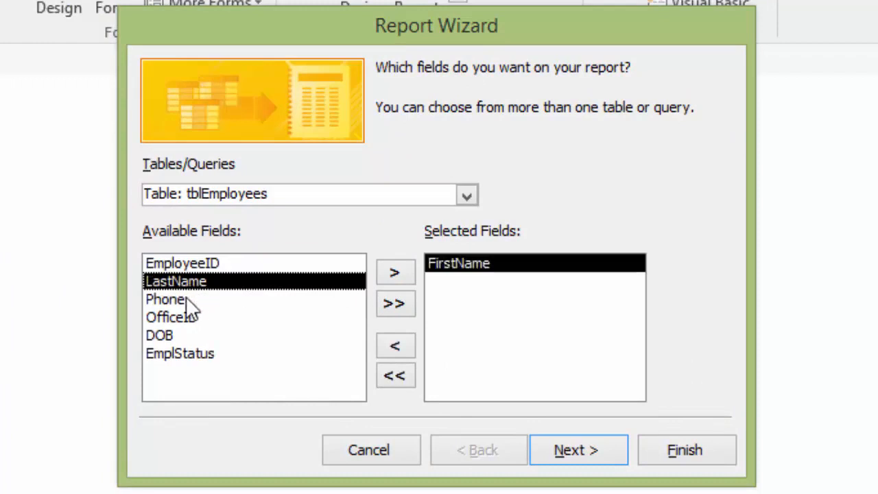
pyautogui.doubleClick(193, 286)
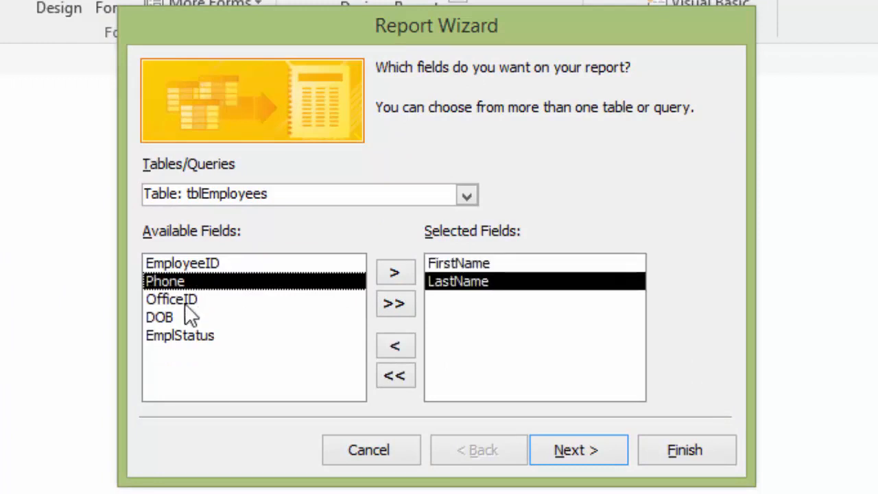
pyautogui.doubleClick(177, 281)
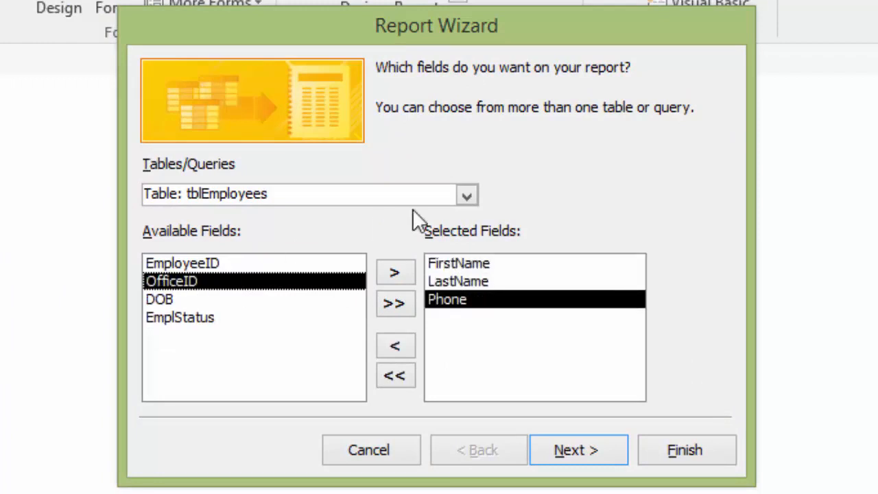
# Add the City field from tblOffices to the report's selected fields and accept the field selection
pyautogui.click(468, 197)
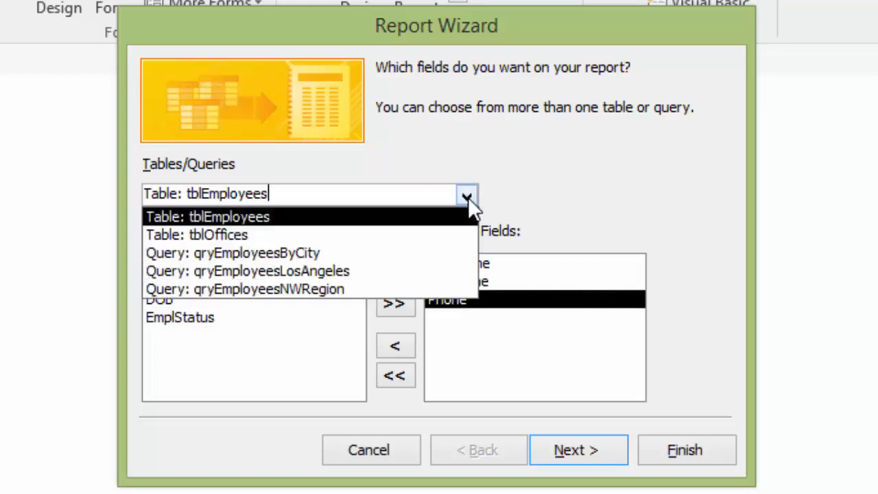
pyautogui.click(243, 235)
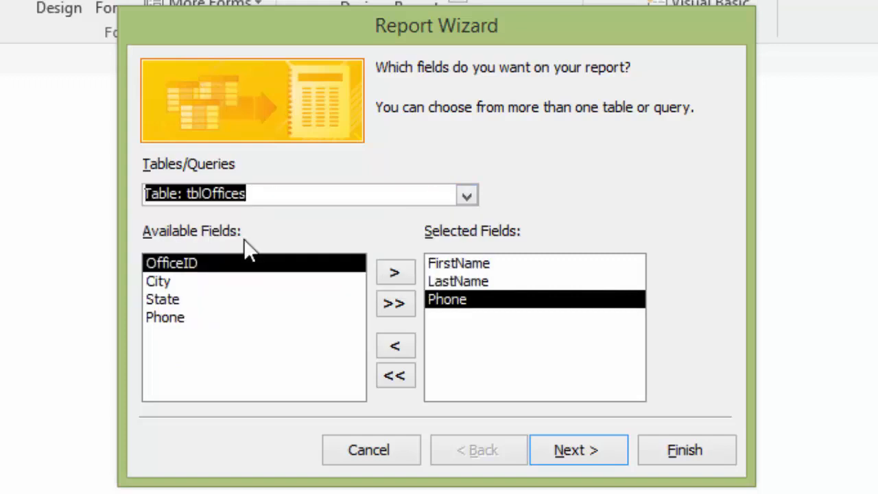
pyautogui.doubleClick(165, 288)
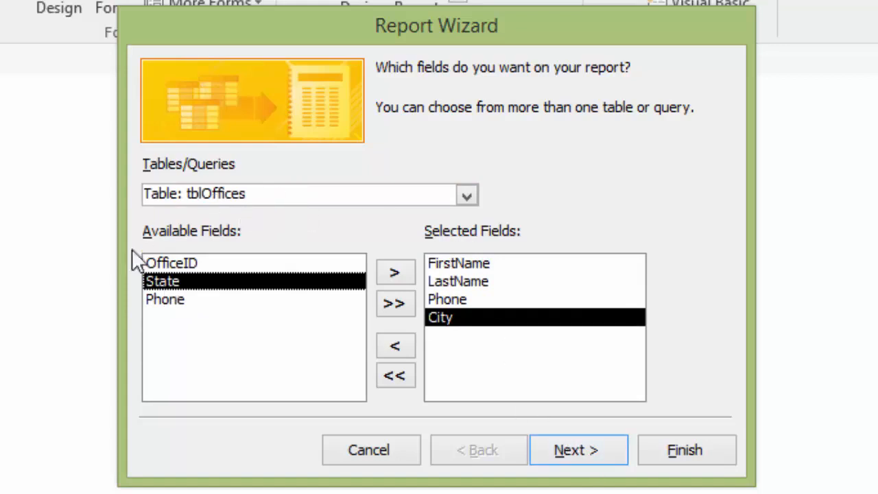
pyautogui.click(610, 454)
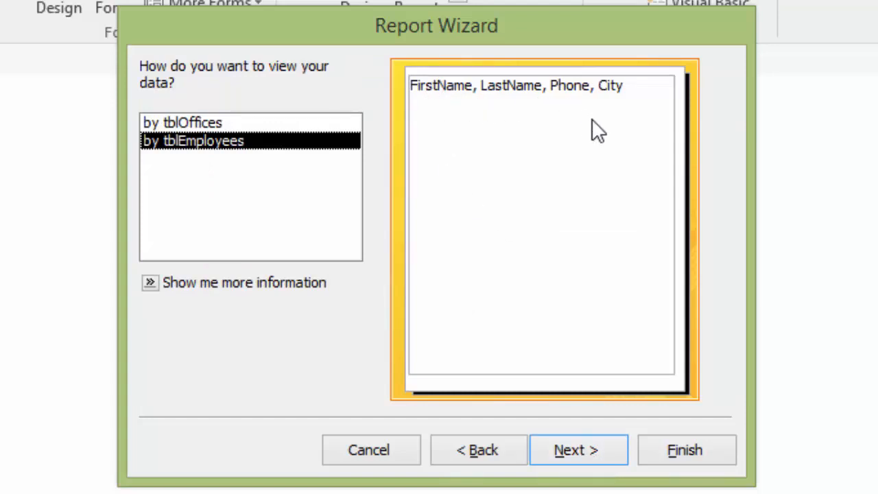
# View the report data by tblOffices and continue without adding further grouping levels
pyautogui.click(199, 124)
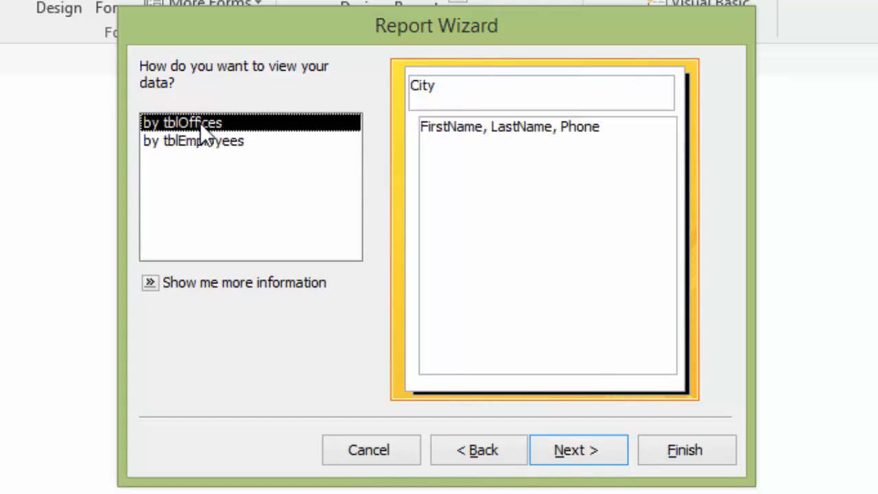
pyautogui.click(603, 457)
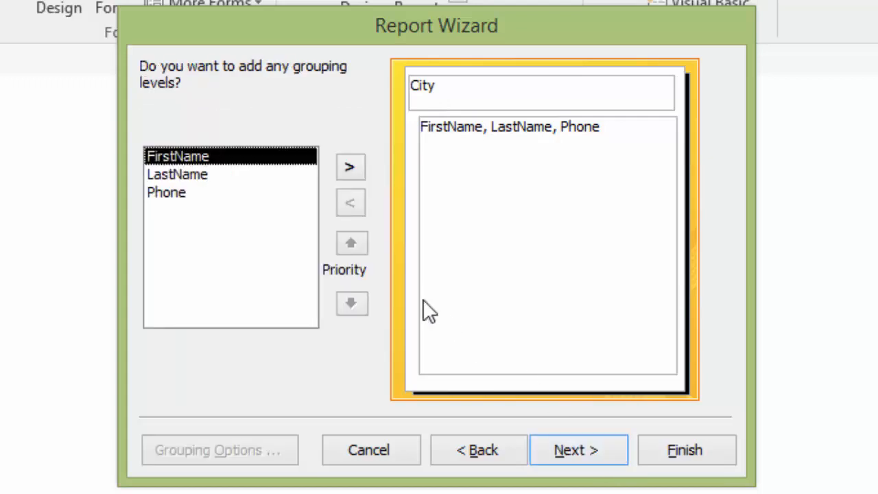
pyautogui.click(593, 452)
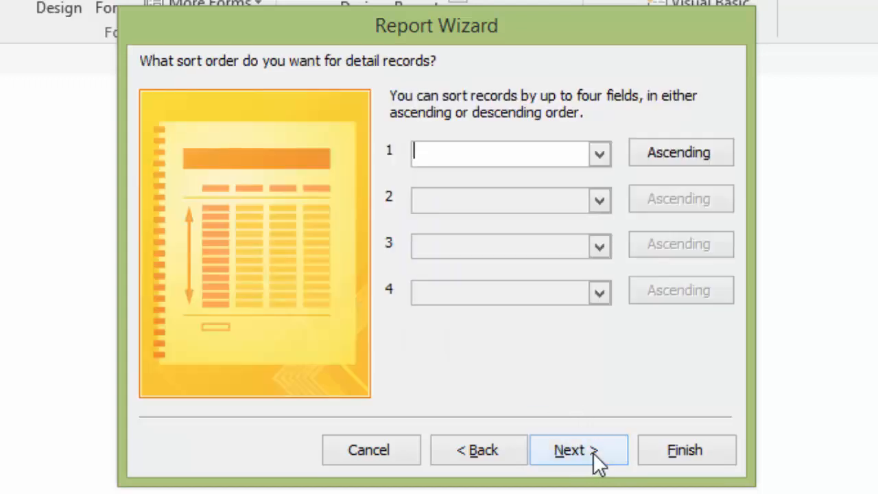
# Sort the detail records by LastName and then FirstName, both ascending
pyautogui.click(599, 156)
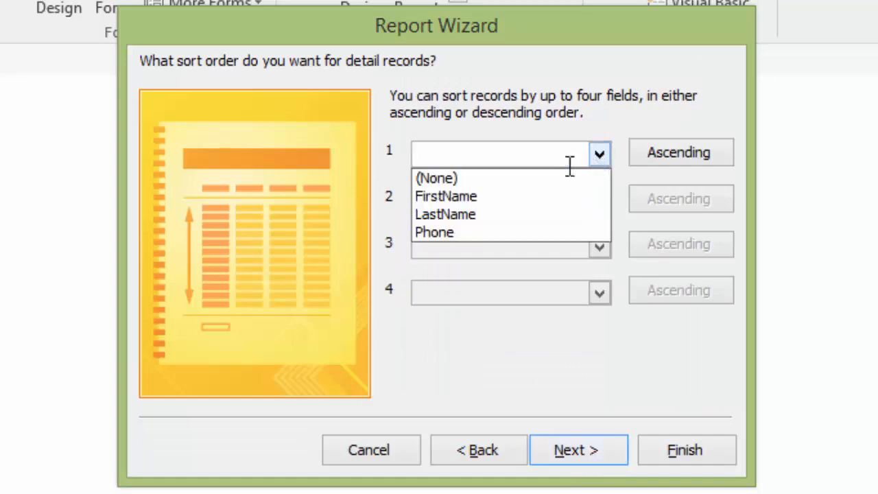
pyautogui.click(491, 218)
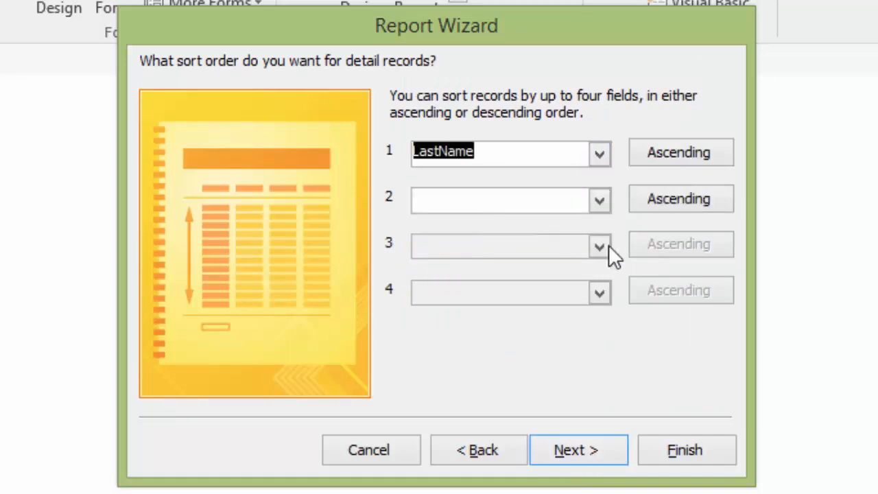
pyautogui.click(596, 196)
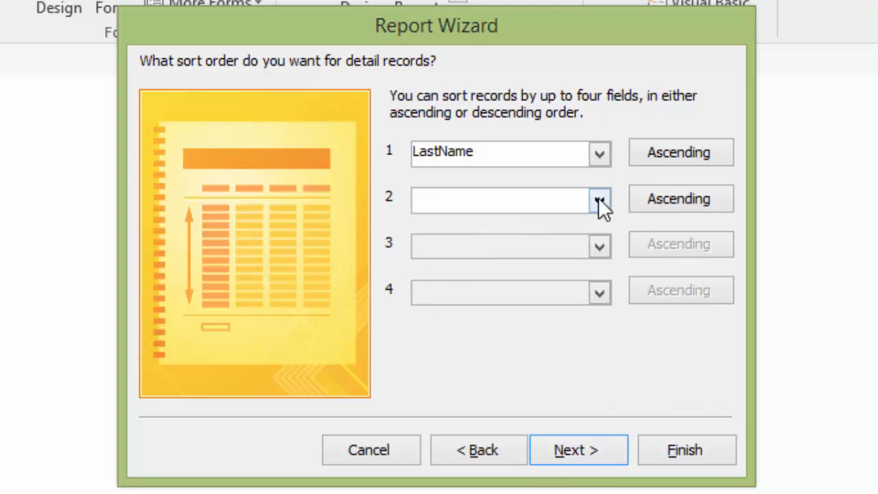
pyautogui.click(600, 201)
pyautogui.click(484, 247)
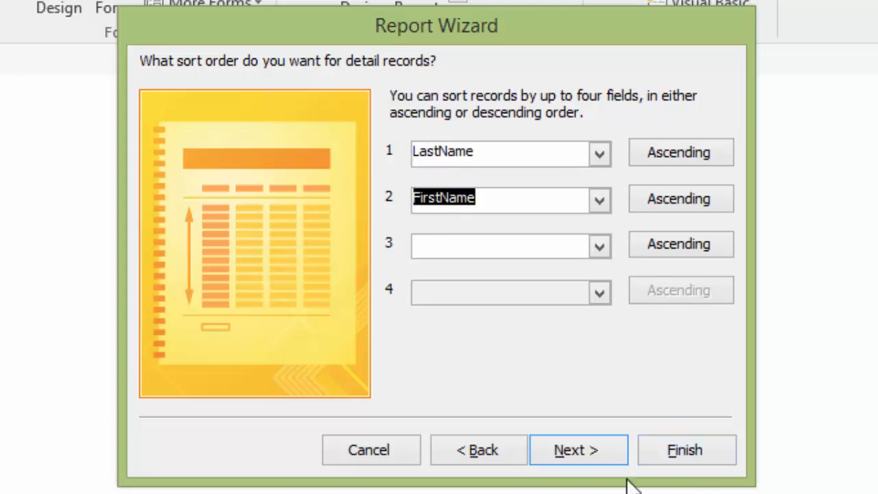
pyautogui.click(598, 454)
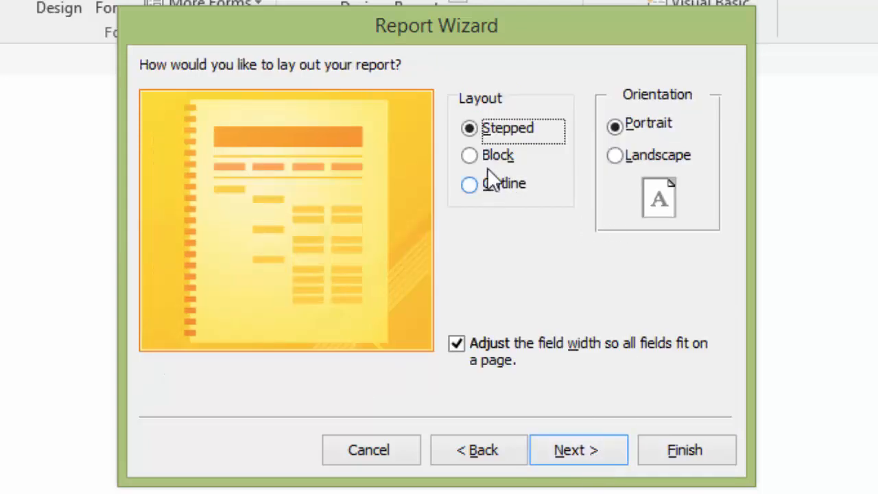
# Choose the Block layout in portrait orientation, title the report rptEmployeesByCity, and finish the wizard with a preview
pyautogui.click(469, 156)
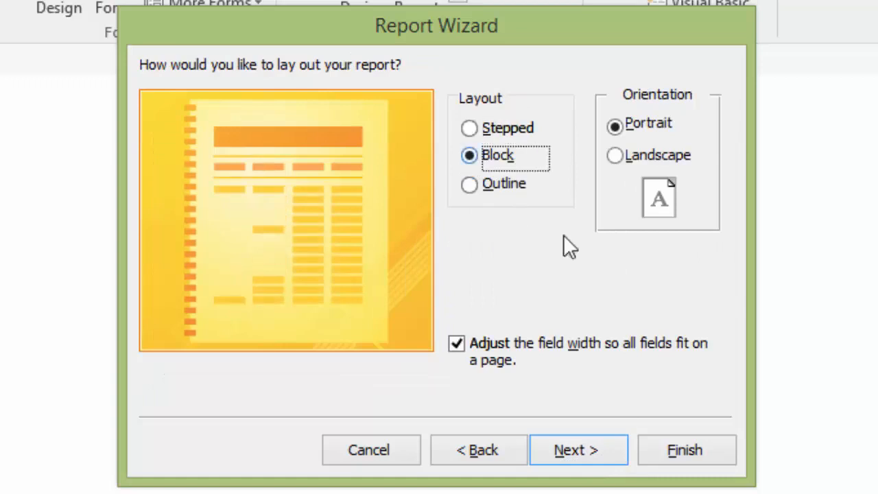
pyautogui.click(600, 455)
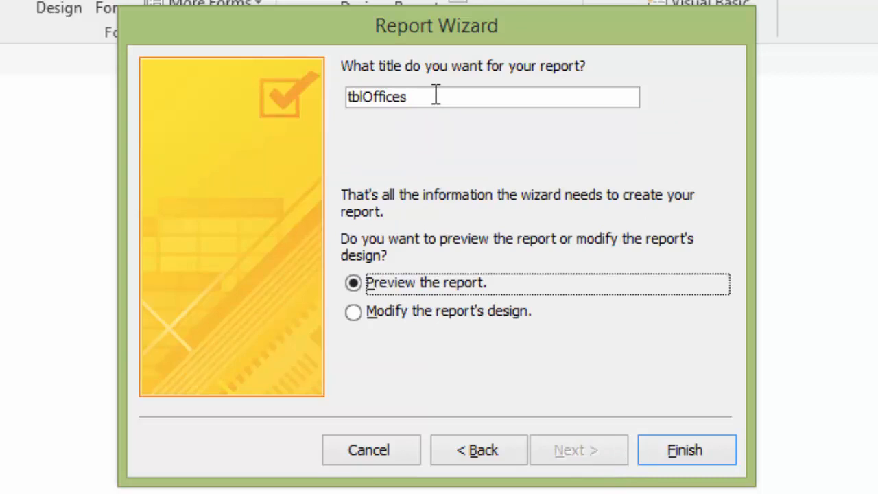
pyautogui.moveTo(436, 95); pyautogui.dragTo(319, 96)
pyautogui.write('r')
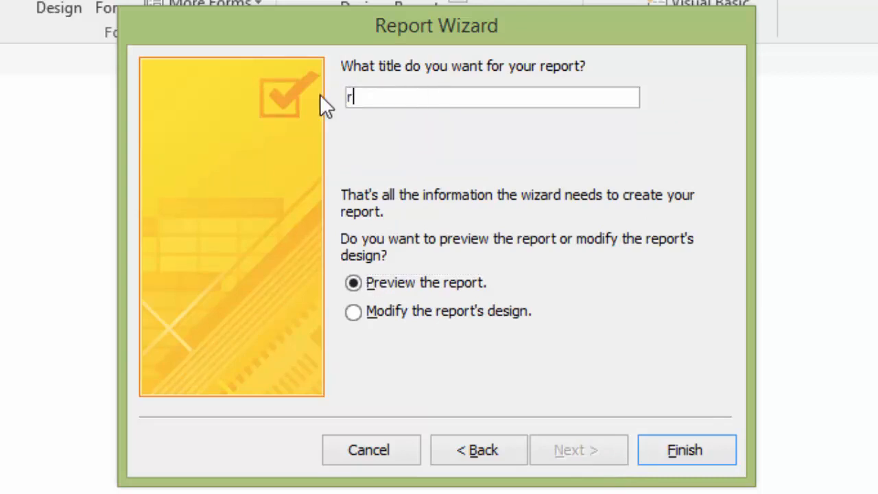
pyautogui.write('ptEmpl')
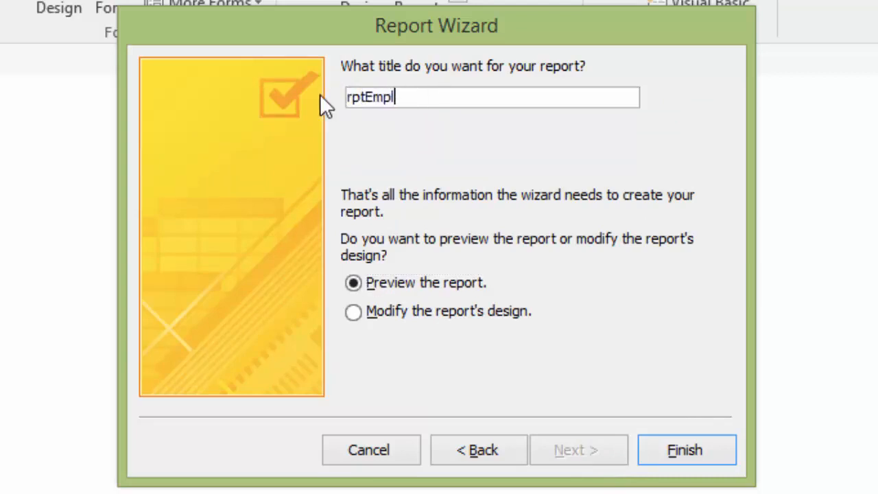
pyautogui.write('oyeesB')
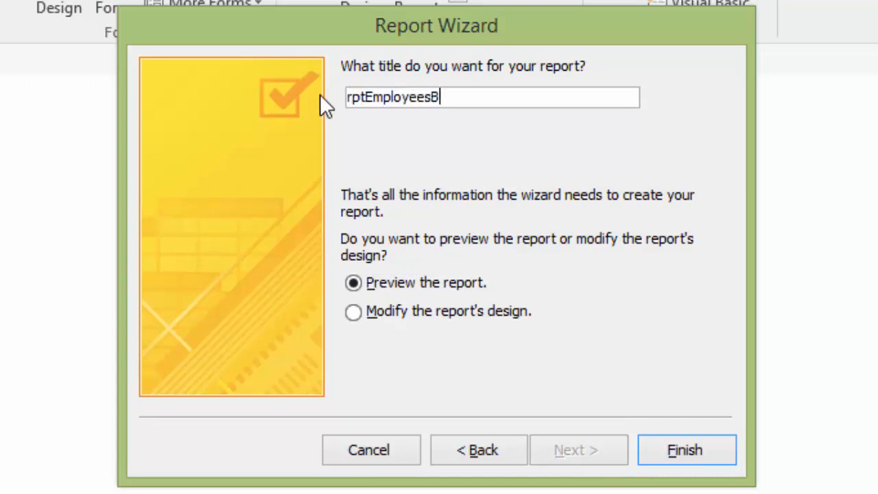
pyautogui.write('yCity')
pyautogui.click(717, 456)
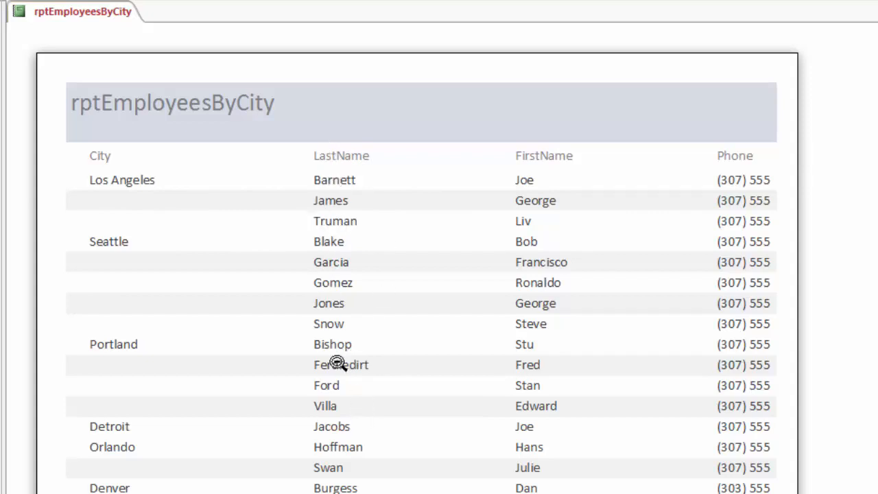
# Open rptEmployeesByCity in Design View and narrow the City label and its detail field together to about 1.1 inches wide
pyautogui.rightClick(57, 18)
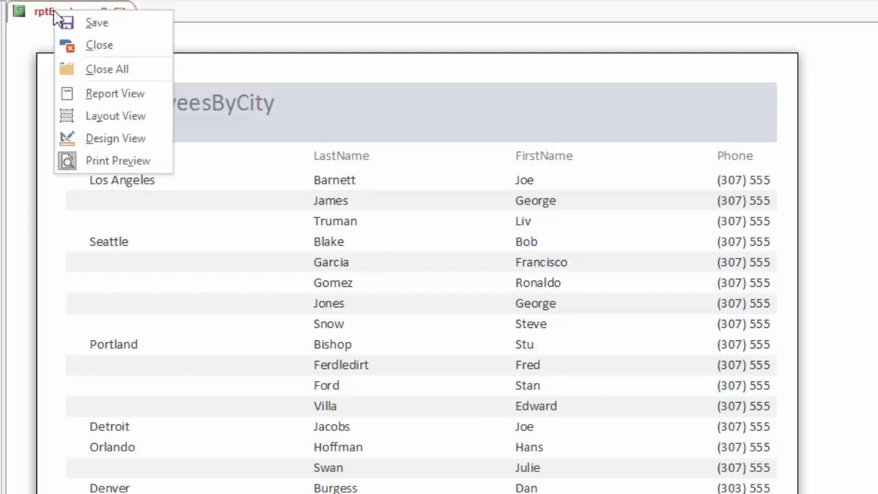
pyautogui.click(115, 140)
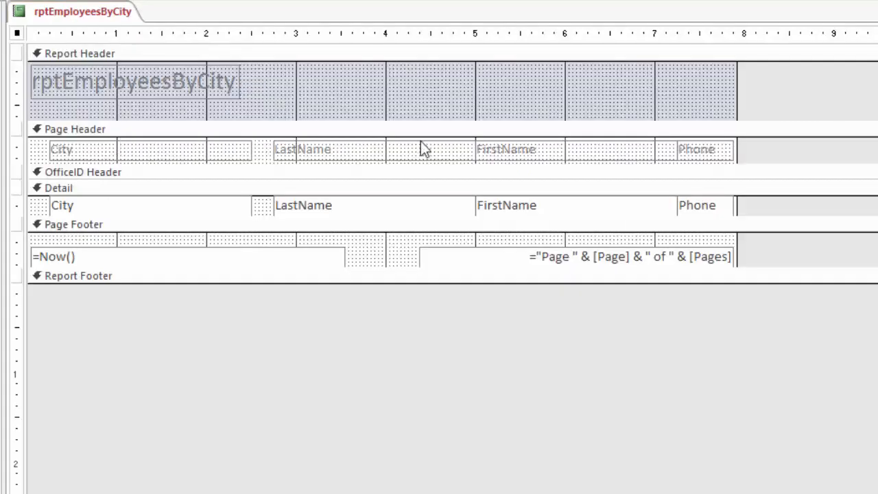
pyautogui.click(232, 148)
pyautogui.keyDown('shift'); pyautogui.click(236, 207); pyautogui.keyUp('shift')
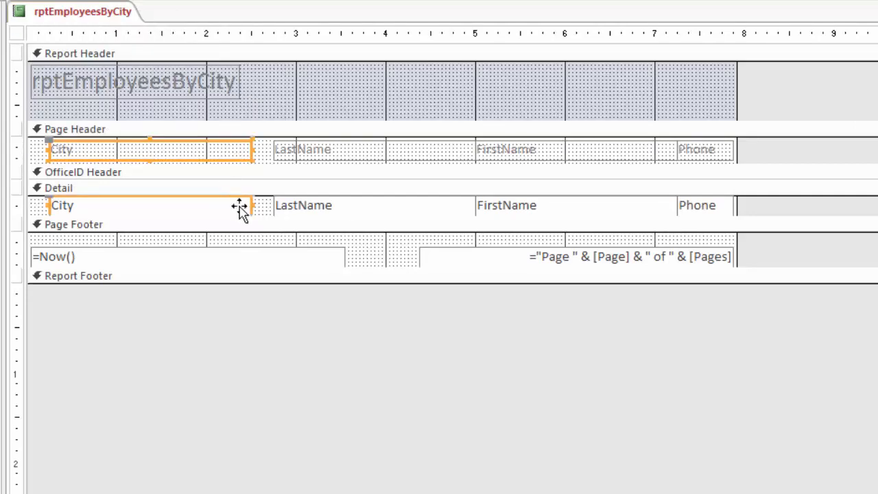
pyautogui.moveTo(251, 147); pyautogui.dragTo(145, 153)
# Move the LastName label and detail field beside the City column and narrow both to about 1.25 inches wide
pyautogui.click(314, 153)
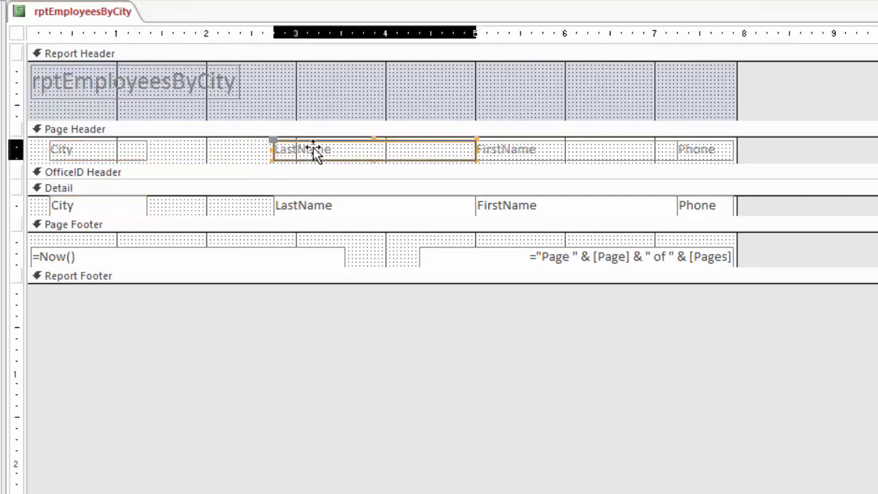
pyautogui.keyDown('shift'); pyautogui.click(313, 209); pyautogui.keyUp('shift')
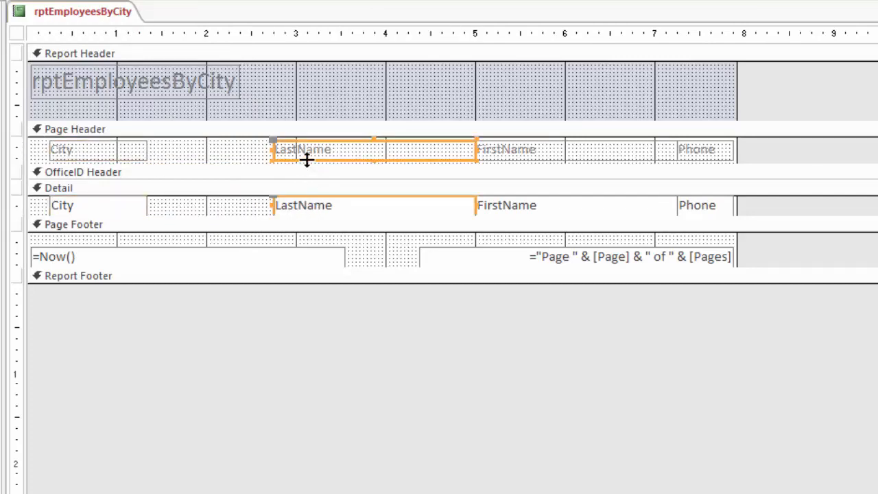
pyautogui.press('Left')
pyautogui.press('Left')
pyautogui.press('Left')
pyautogui.press('Left')
pyautogui.press('Left')
pyautogui.press('Left')
pyautogui.press('Left')
pyautogui.press('Left')
pyautogui.press('Left')
pyautogui.press('Left')
pyautogui.press('Left')
pyautogui.press('Left')
pyautogui.press('Left')
pyautogui.press('Left')
pyautogui.press('Left')
pyautogui.press('Left')
pyautogui.press('Left')
pyautogui.press('Left')
pyautogui.press('Left')
pyautogui.press('Left')
pyautogui.press('Right')
pyautogui.press('Right')
pyautogui.press('Right')
pyautogui.press('Right')
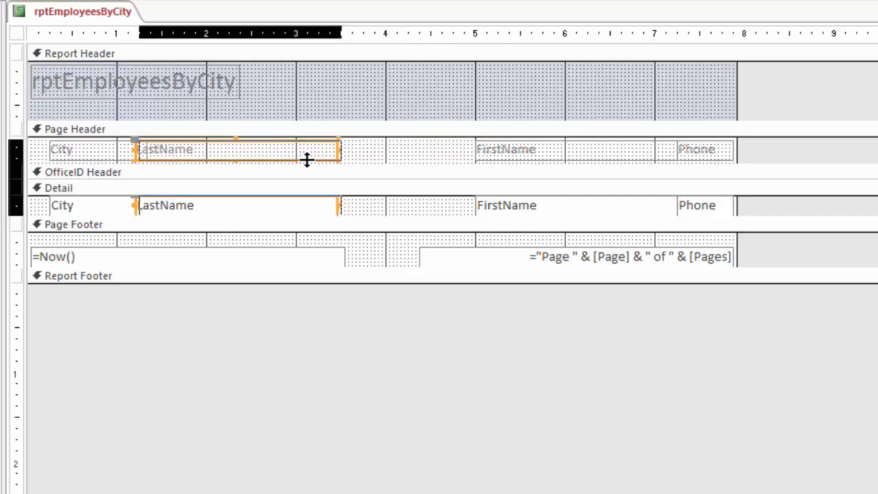
pyautogui.press('Right')
pyautogui.press('Left')
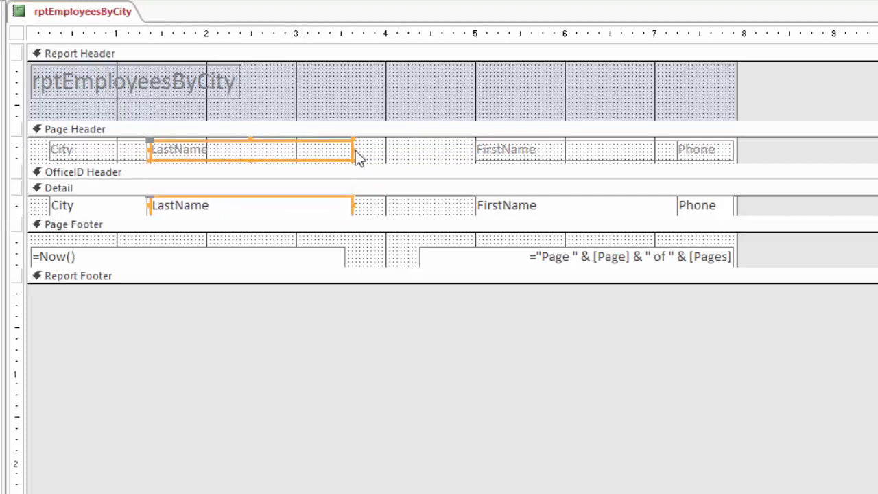
pyautogui.moveTo(354, 149); pyautogui.dragTo(262, 149)
# Move the FirstName label and detail field beside the LastName column and narrow both to about 1.2 inches wide
pyautogui.click(506, 157)
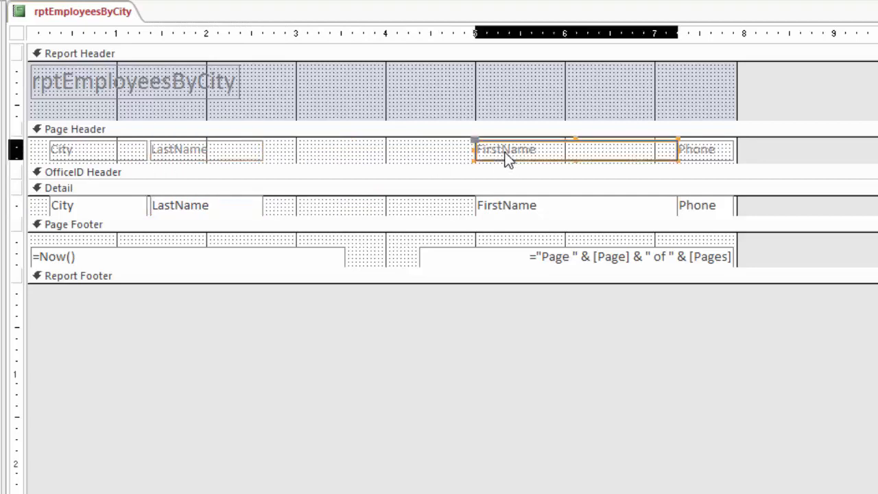
pyautogui.keyDown('shift'); pyautogui.click(501, 211); pyautogui.keyUp('shift')
pyautogui.press('Left')
pyautogui.press('Left')
pyautogui.press('Left')
pyautogui.press('Left')
pyautogui.press('Left')
pyautogui.press('Left')
pyautogui.press('Left')
pyautogui.press('Left')
pyautogui.press('Left')
pyautogui.press('Left')
pyautogui.press('Left')
pyautogui.press('Left')
pyautogui.press('Left')
pyautogui.press('Left')
pyautogui.press('Left')
pyautogui.press('Left')
pyautogui.press('Left')
pyautogui.press('Left')
pyautogui.press('Left')
pyautogui.press('Left')
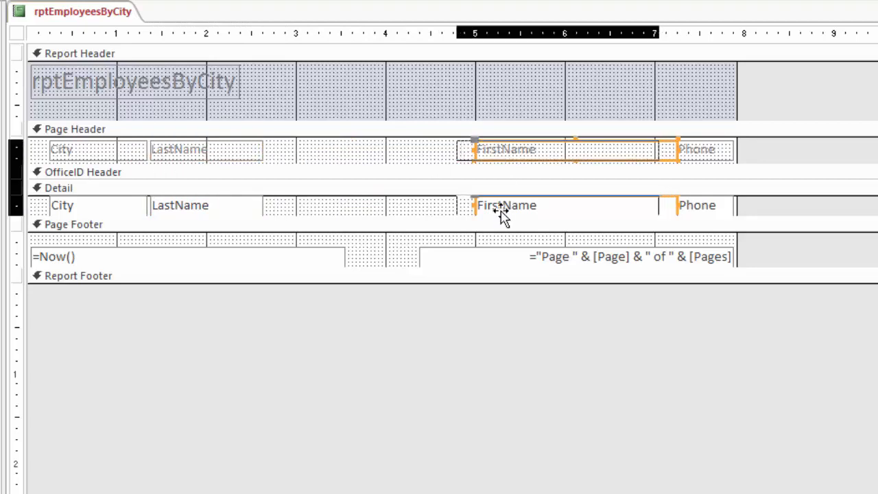
pyautogui.press('Left')
pyautogui.press('Left')
pyautogui.press('Left')
pyautogui.press('Left')
pyautogui.press('Left')
pyautogui.press('Left')
pyautogui.press('Left')
pyautogui.press('Left')
pyautogui.press('Left')
pyautogui.press('Left')
pyautogui.press('Left')
pyautogui.press('Left')
pyautogui.press('Left')
pyautogui.press('Left')
pyautogui.press('Left')
pyautogui.press('Left')
pyautogui.press('Left')
pyautogui.press('Left')
pyautogui.press('Left')
pyautogui.press('Left')
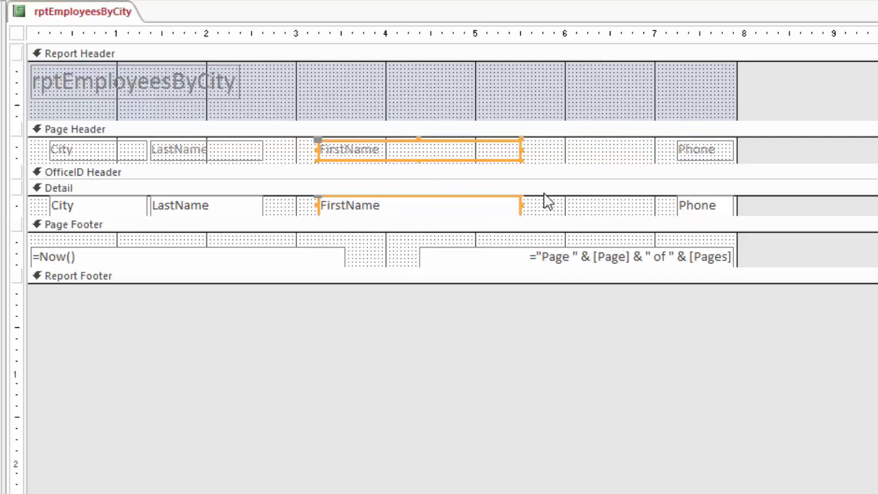
pyautogui.press('Left')
pyautogui.press('Left')
pyautogui.press('Left')
pyautogui.press('Left')
pyautogui.press('Left')
pyautogui.press('Left')
pyautogui.press('Left')
pyautogui.press('Left')
pyautogui.press('Left')
pyautogui.press('Left')
pyautogui.press('Left')
pyautogui.press('Left')
pyautogui.press('Left')
pyautogui.press('Left')
pyautogui.press('Left')
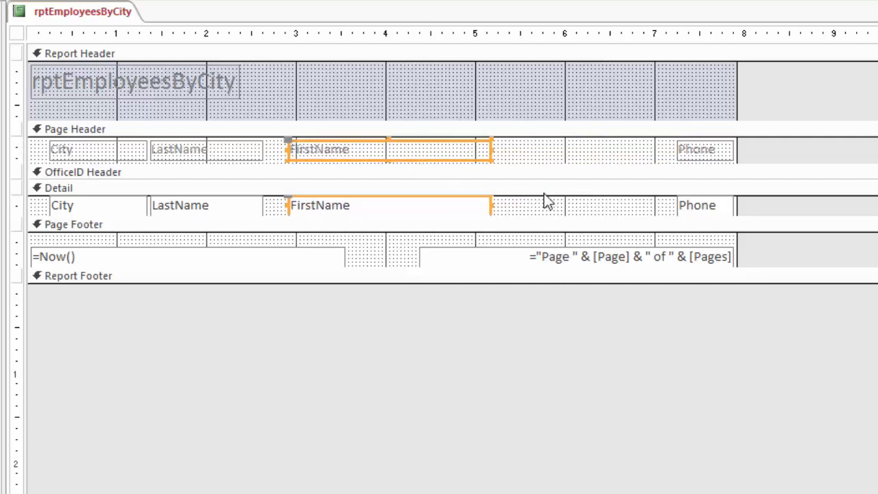
pyautogui.press('Left')
pyautogui.press('Left')
pyautogui.press('Left')
pyautogui.press('Left')
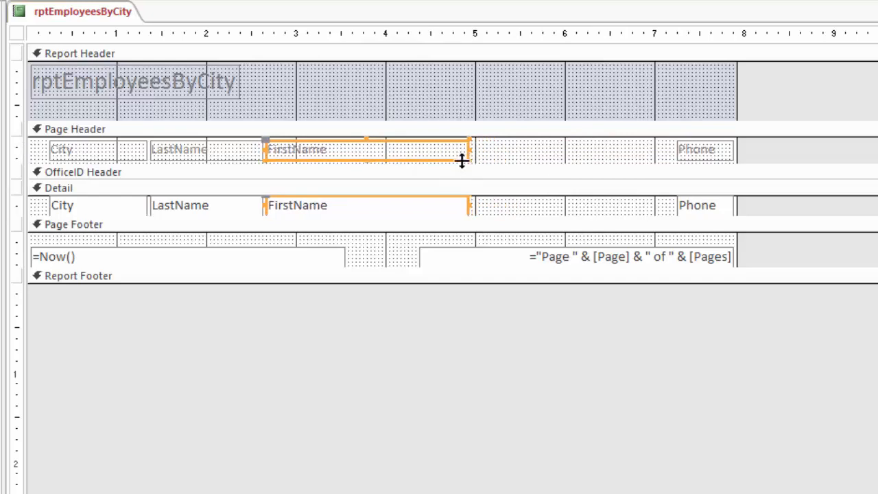
pyautogui.moveTo(471, 151); pyautogui.dragTo(375, 152)
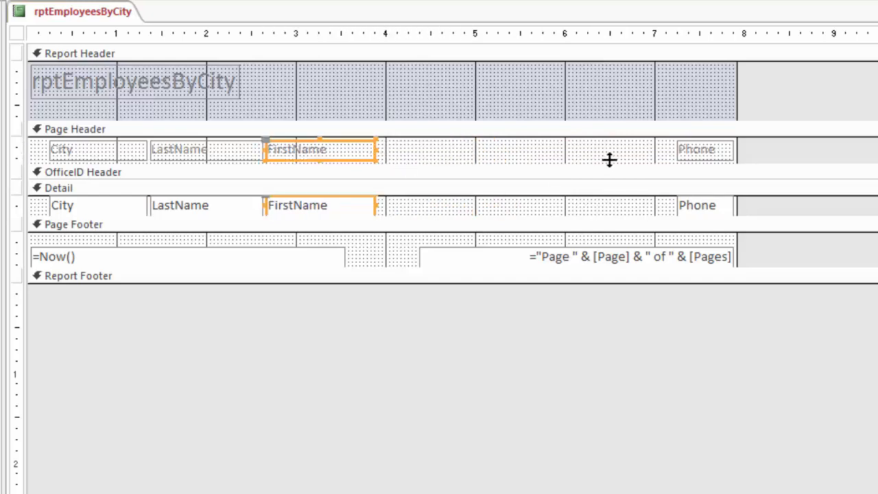
# Move the Phone label and detail field beside the FirstName column and widen both to about 1.3 inches
pyautogui.click(695, 155)
pyautogui.keyDown('shift'); pyautogui.click(690, 205); pyautogui.keyUp('shift')
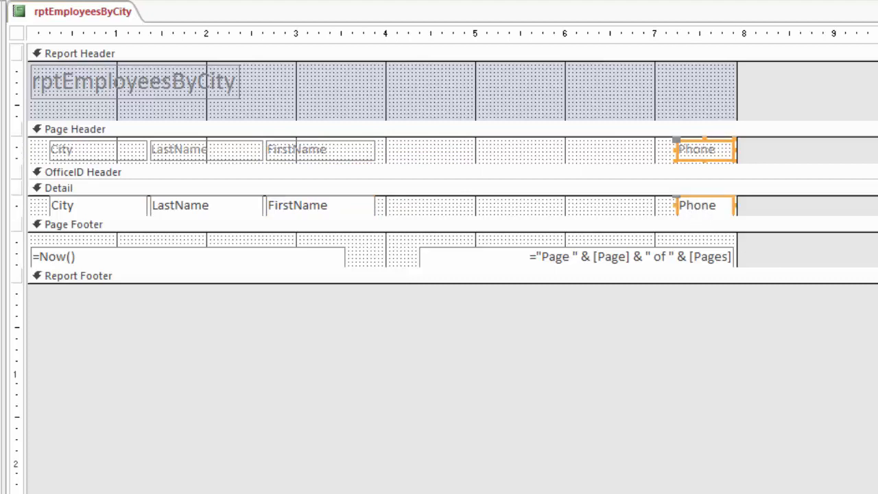
pyautogui.moveTo(697, 150); pyautogui.dragTo(398, 149)
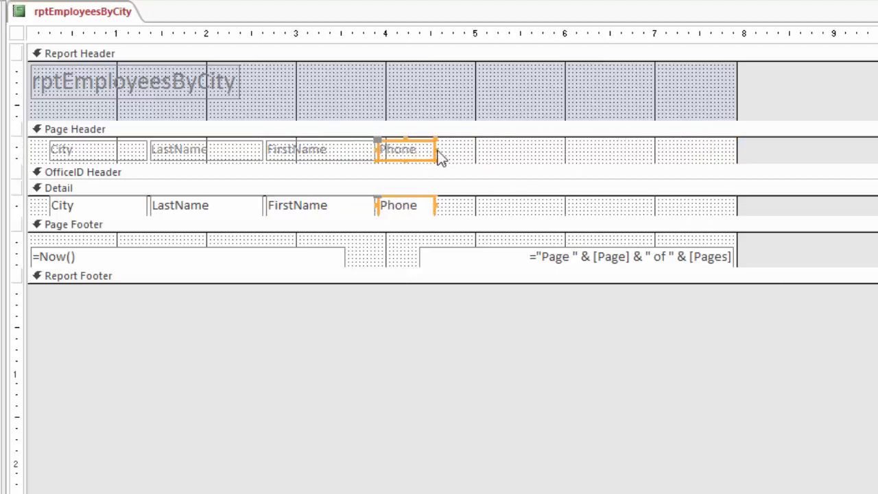
pyautogui.moveTo(434, 150); pyautogui.dragTo(494, 149)
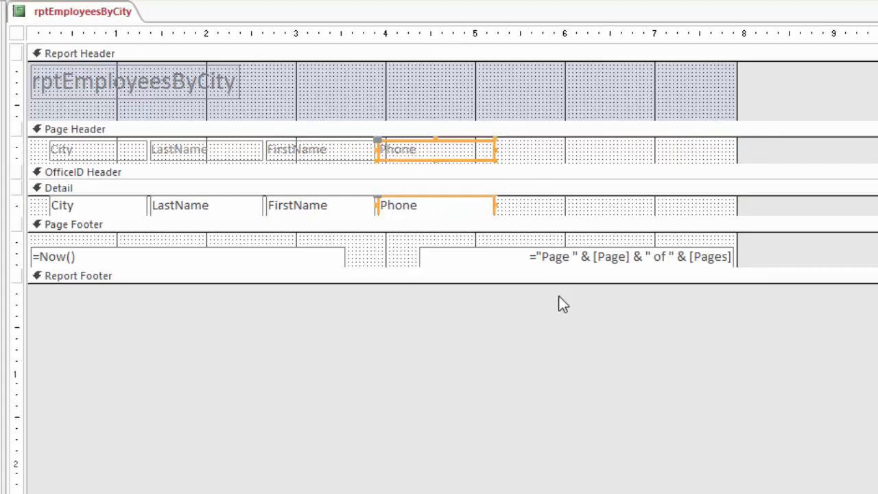
# Change the name labels in the Page Header to read Last Name and First Name
pyautogui.doubleClick(172, 150)
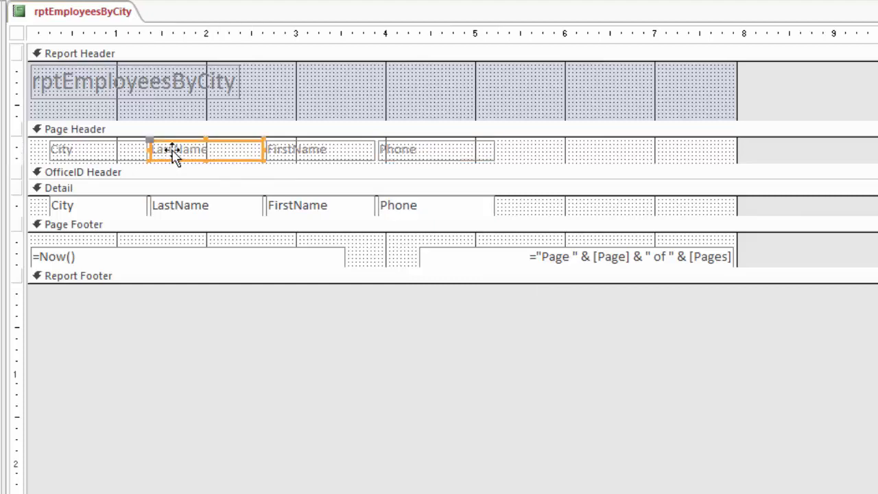
pyautogui.click(174, 150)
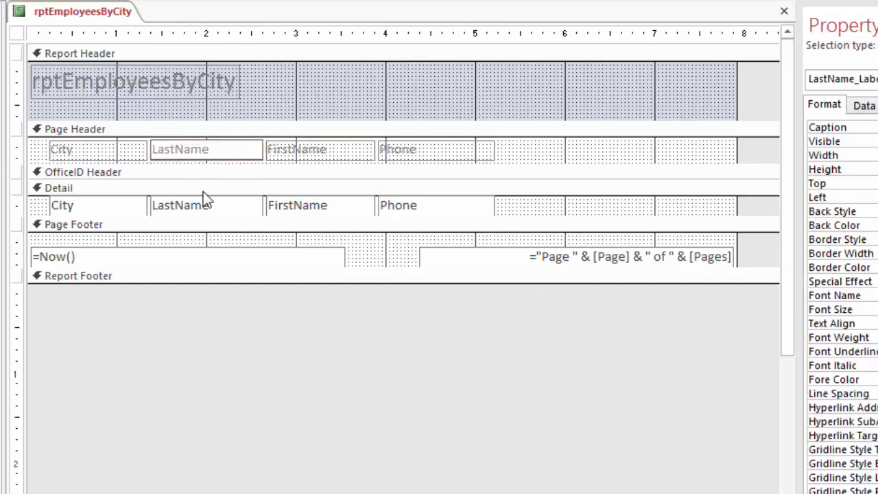
pyautogui.click(295, 155)
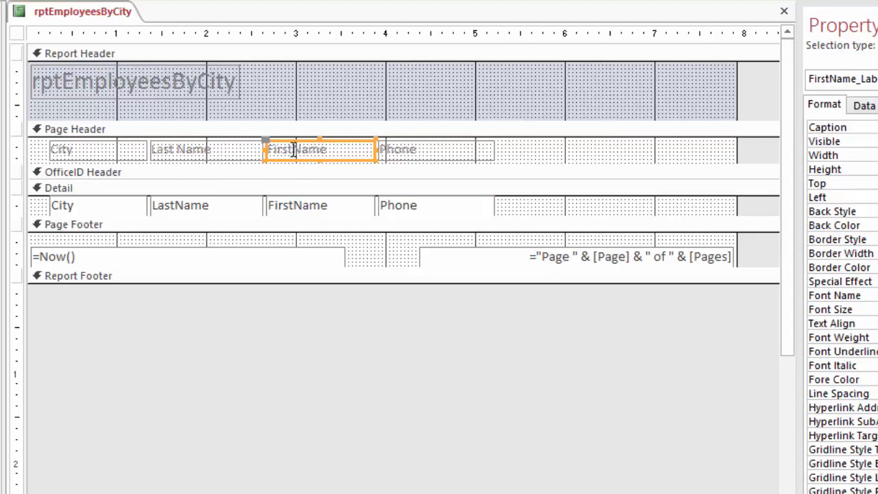
pyautogui.click(295, 151)
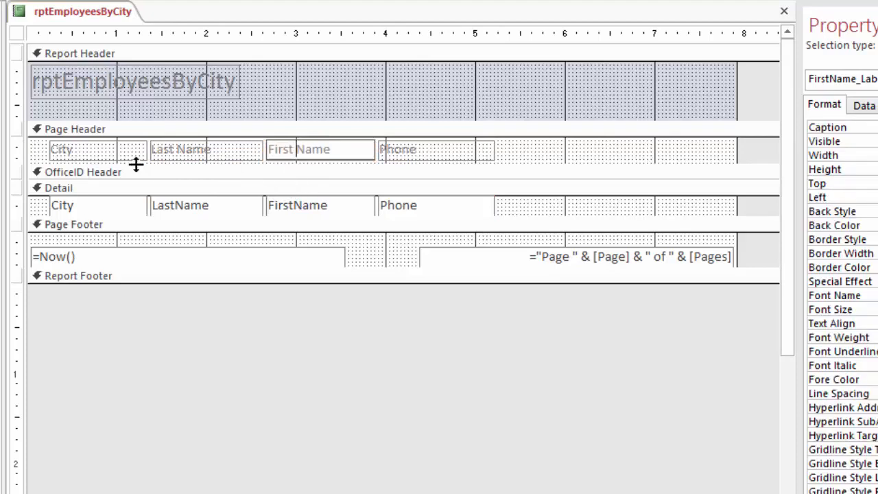
pyautogui.press('Return')
# Format all four Page Header labels as bold at size 16 and make the Page Header section slightly taller
pyautogui.keyDown('shift'); pyautogui.click(443, 157); pyautogui.keyUp('shift')
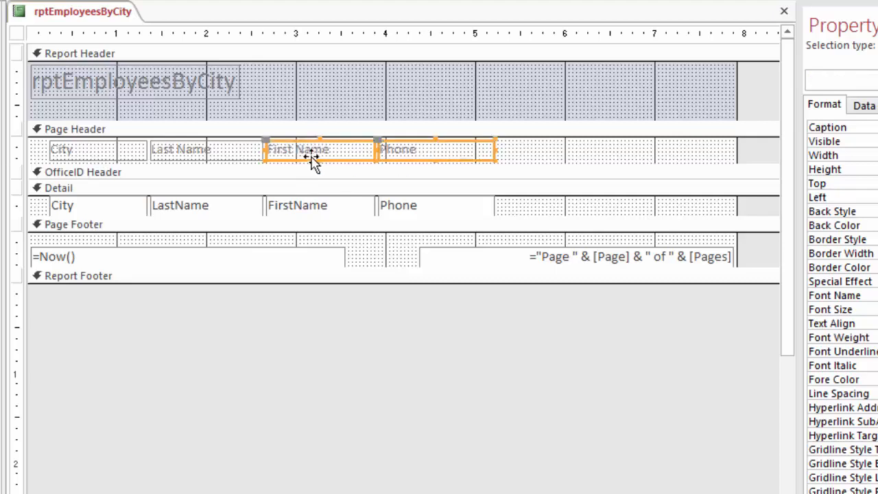
pyautogui.keyDown('shift'); pyautogui.click(199, 149); pyautogui.keyUp('shift')
pyautogui.keyDown('shift'); pyautogui.click(107, 152); pyautogui.keyUp('shift')
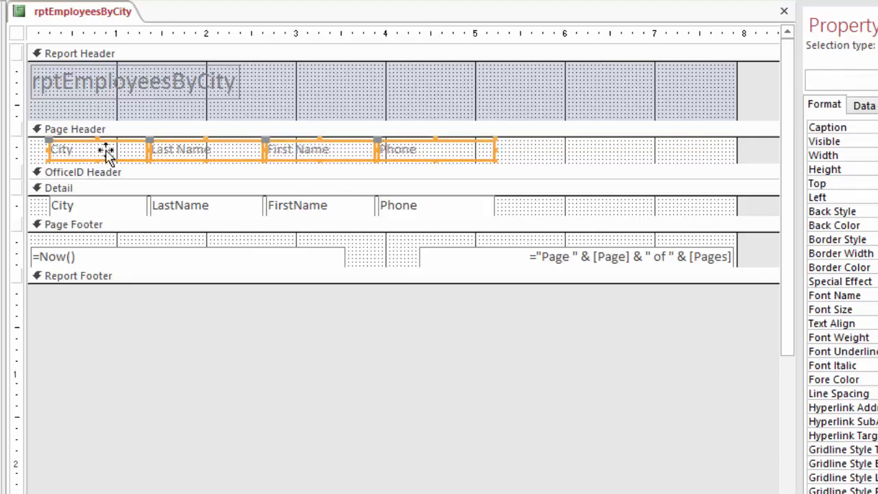
pyautogui.click(571, 154)
pyautogui.moveTo(574, 150); pyautogui.dragTo(73, 157)
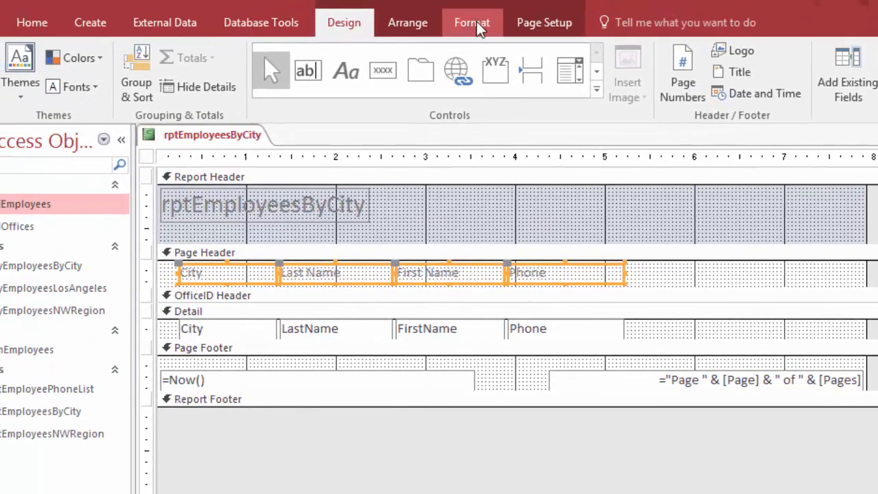
pyautogui.click(453, 1)
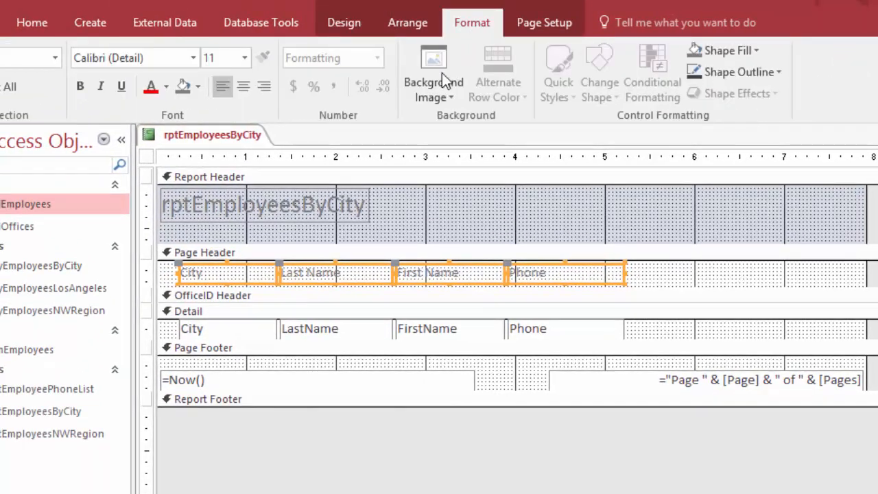
pyautogui.click(77, 91)
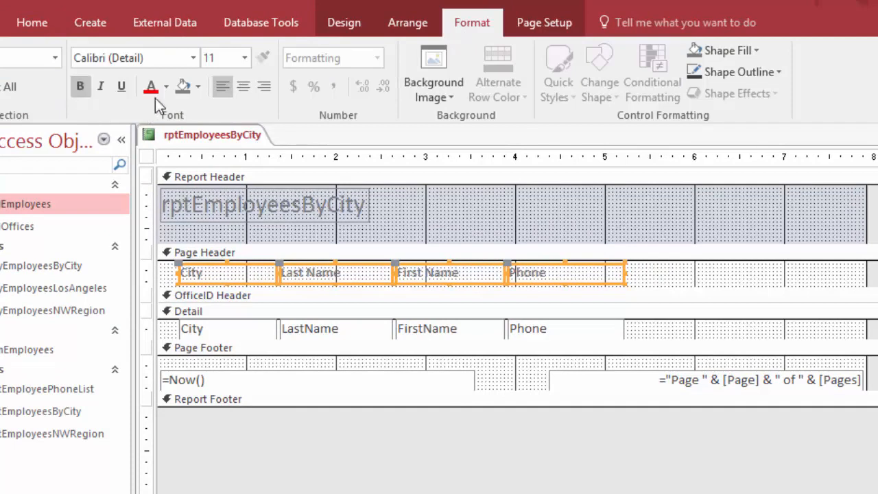
pyautogui.click(244, 58)
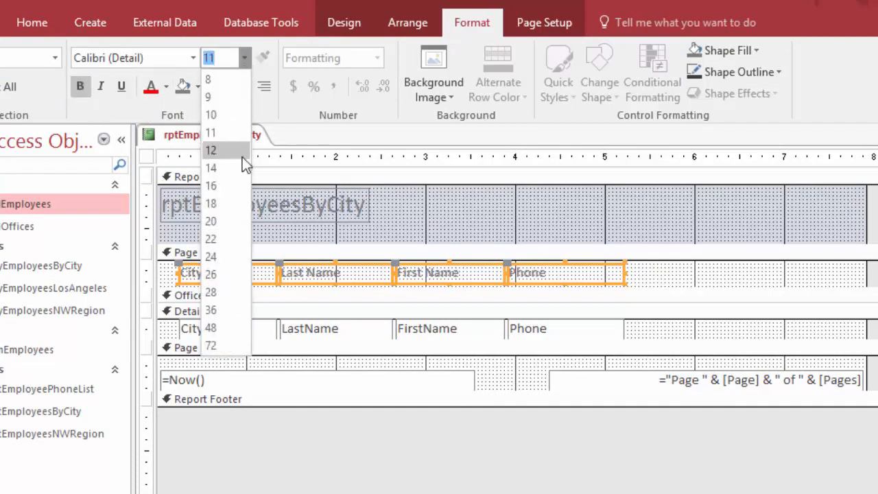
pyautogui.click(237, 185)
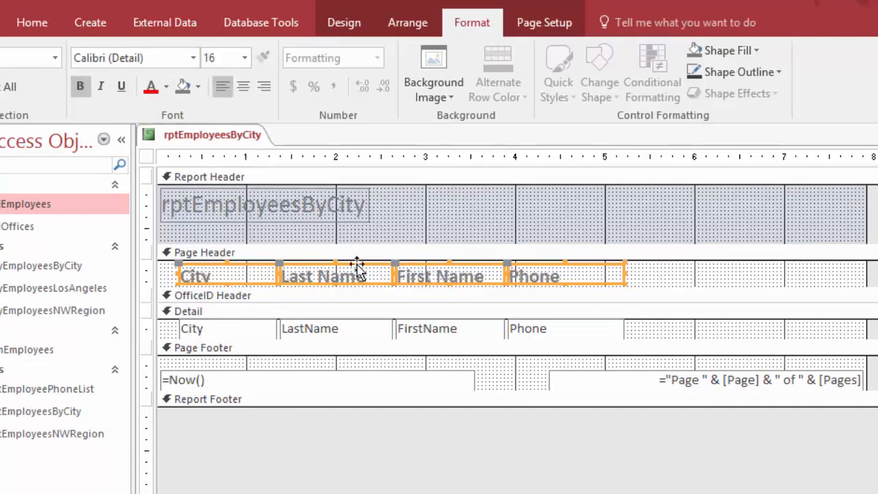
pyautogui.click(666, 269)
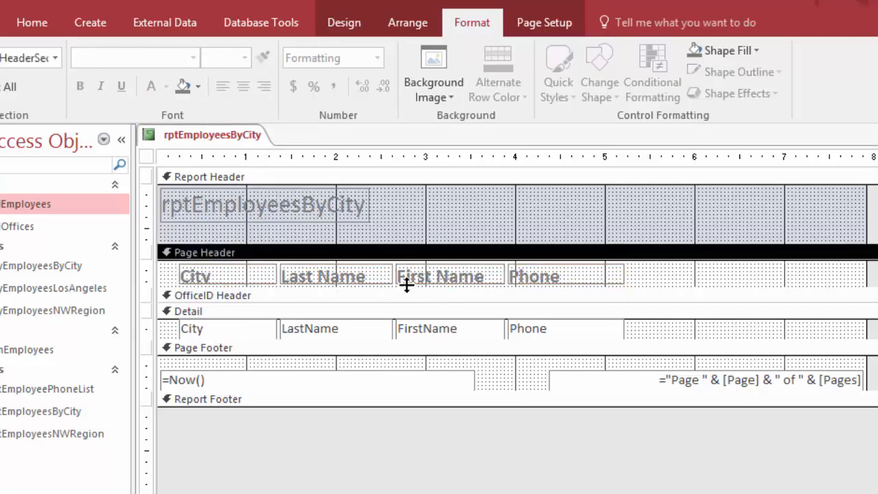
pyautogui.moveTo(399, 287)
pyautogui.mouseDown()
pyautogui.moveTo(390, 294)
pyautogui.moveTo(390, 285)
pyautogui.mouseUp()
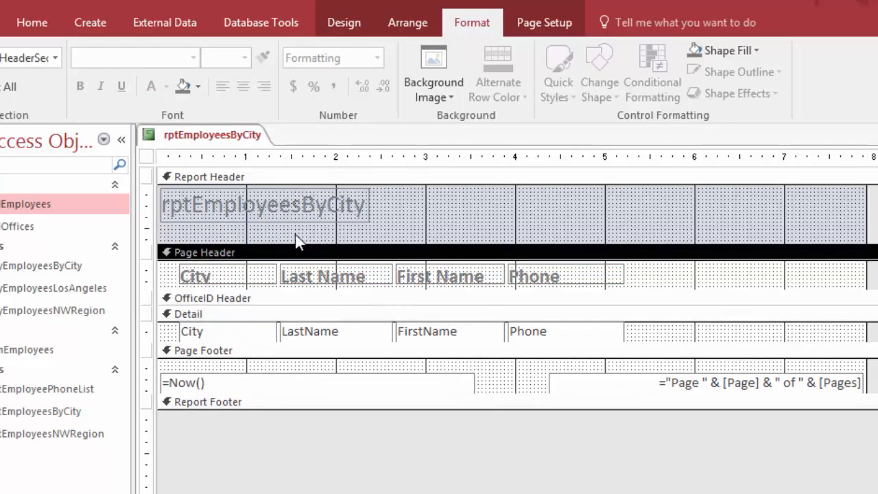
# Change the Report Header title to Employees By City and display the report in Report View
pyautogui.click(196, 204)
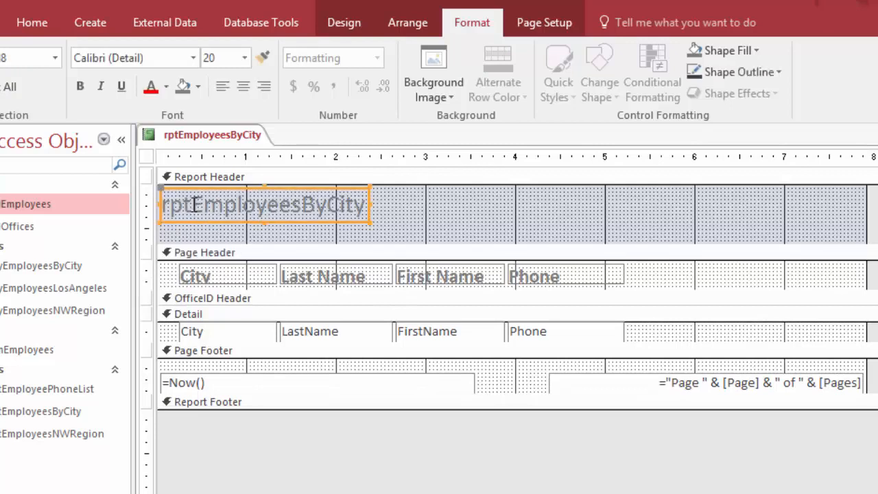
pyautogui.click(195, 204)
pyautogui.press('BackSpace')
pyautogui.press('BackSpace')
pyautogui.press('BackSpace')
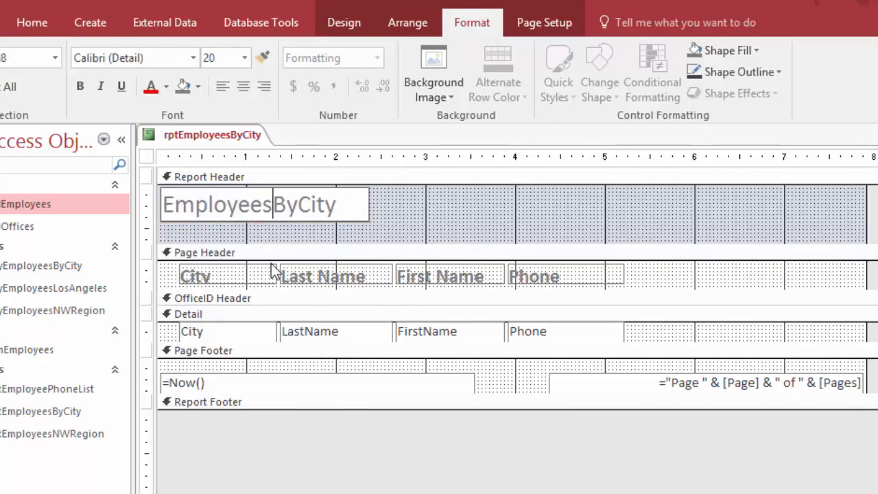
pyautogui.press('Right')
pyautogui.press('Right')
pyautogui.press('Return')
pyautogui.rightClick(182, 135)
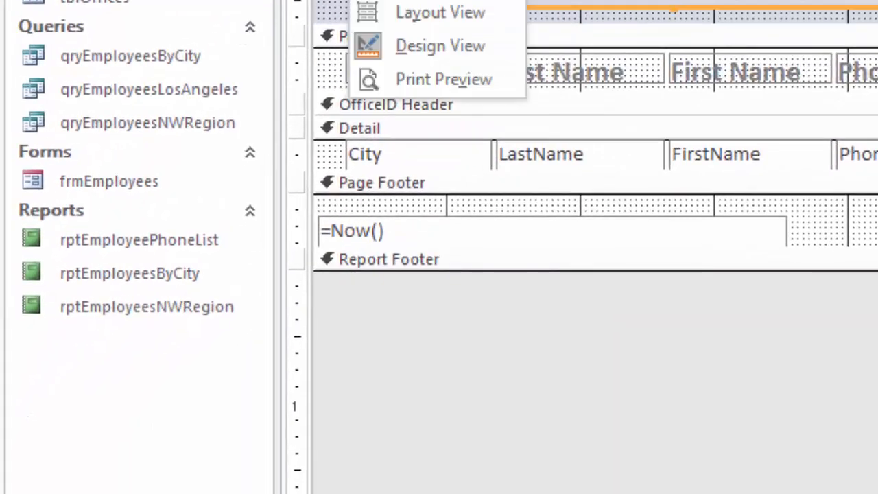
pyautogui.click(436, 3)
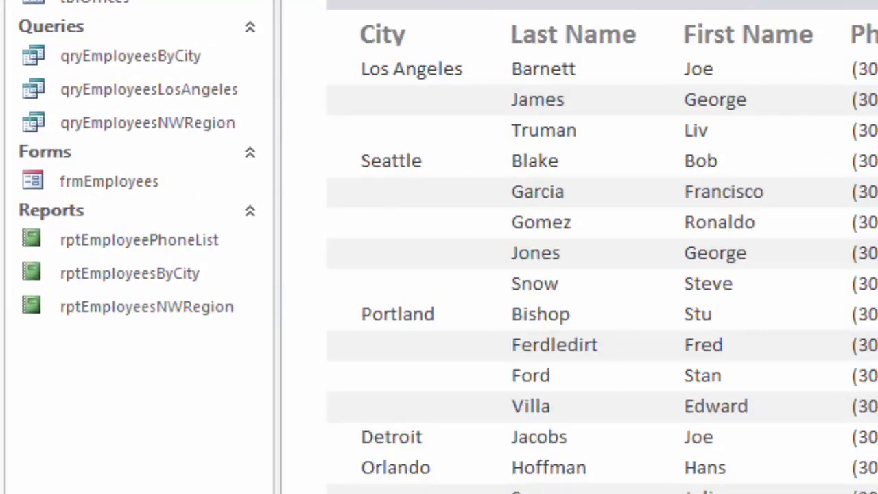